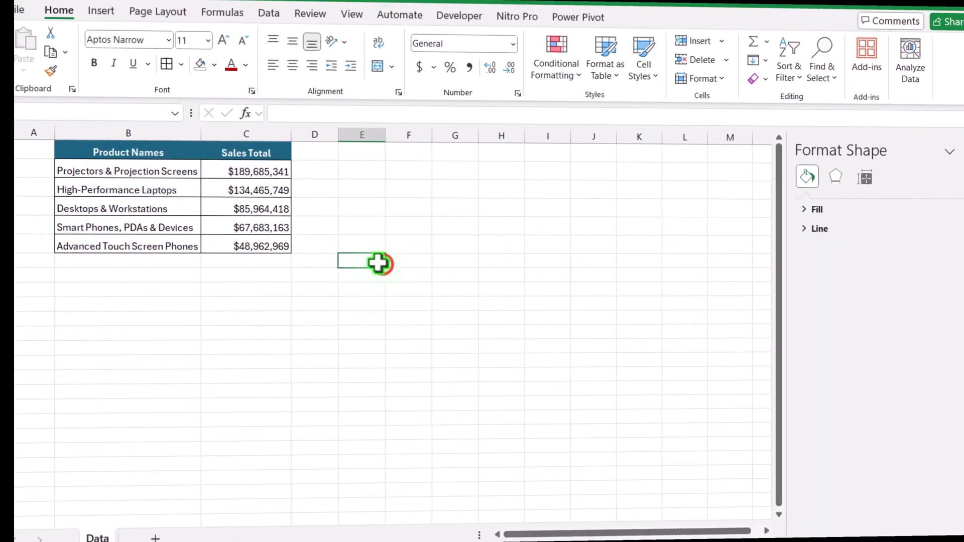
Add the header 'Data Label' in D1 and widen column D
{"action": "left_click", "coordinate": [357, 260]}
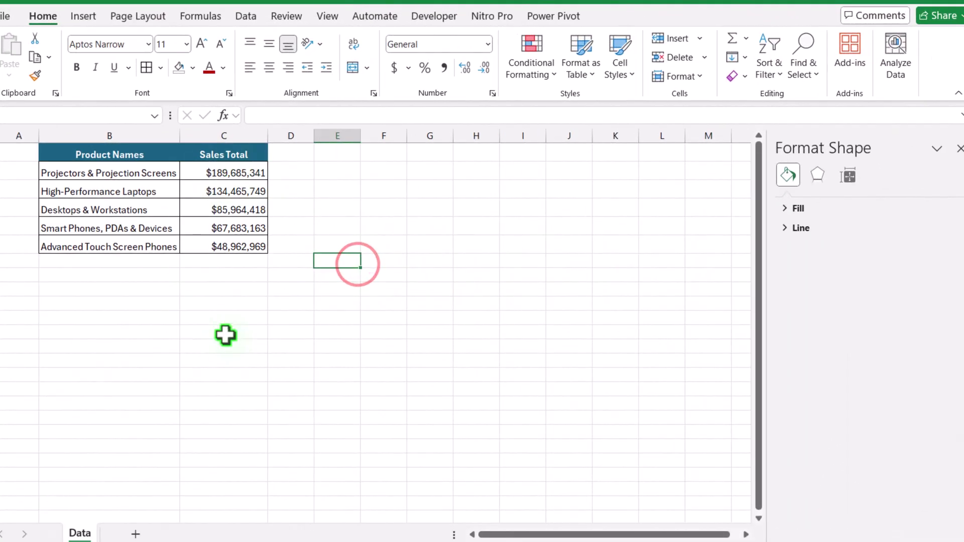
{"action": "left_click", "coordinate": [288, 151]}
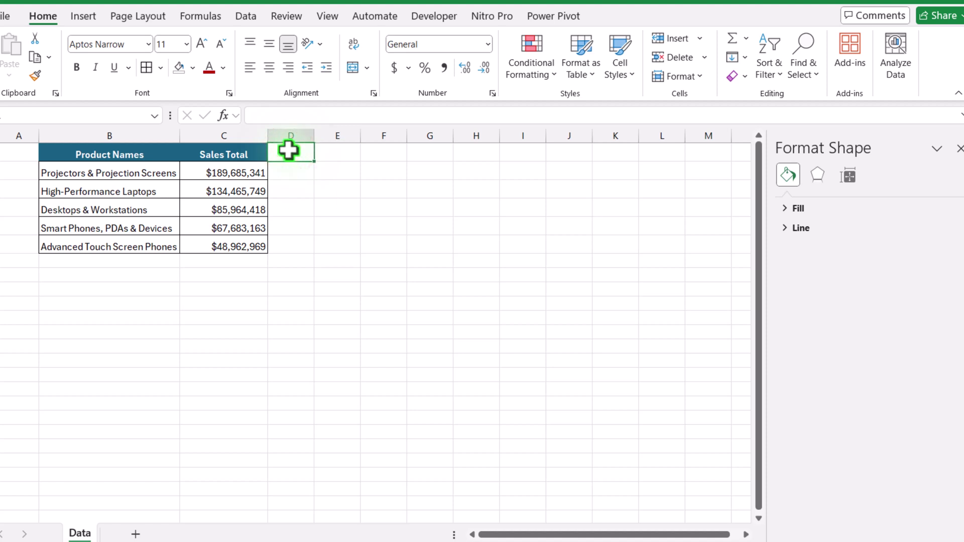
{"action": "type", "text": "Dat"}
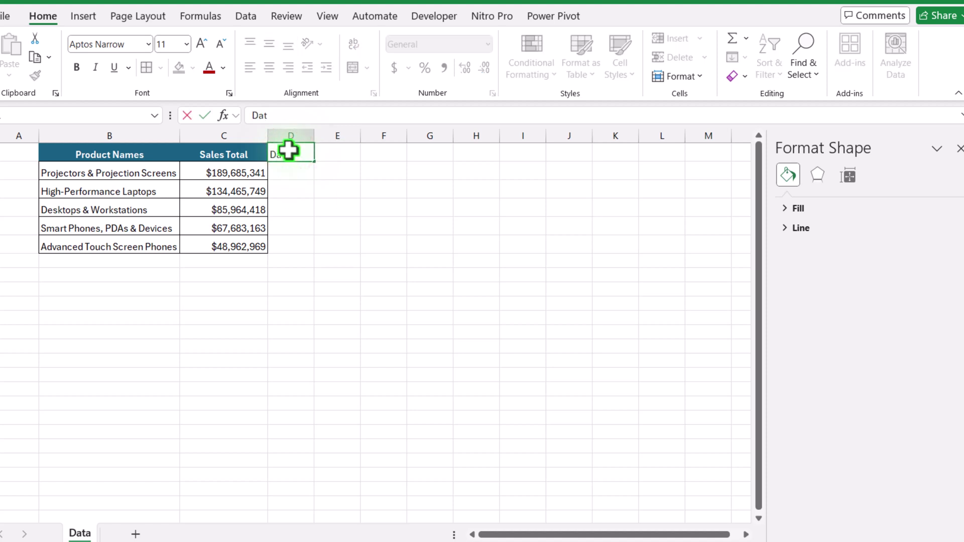
{"action": "type", "text": "a Label"}
{"action": "key", "text": "Return"}
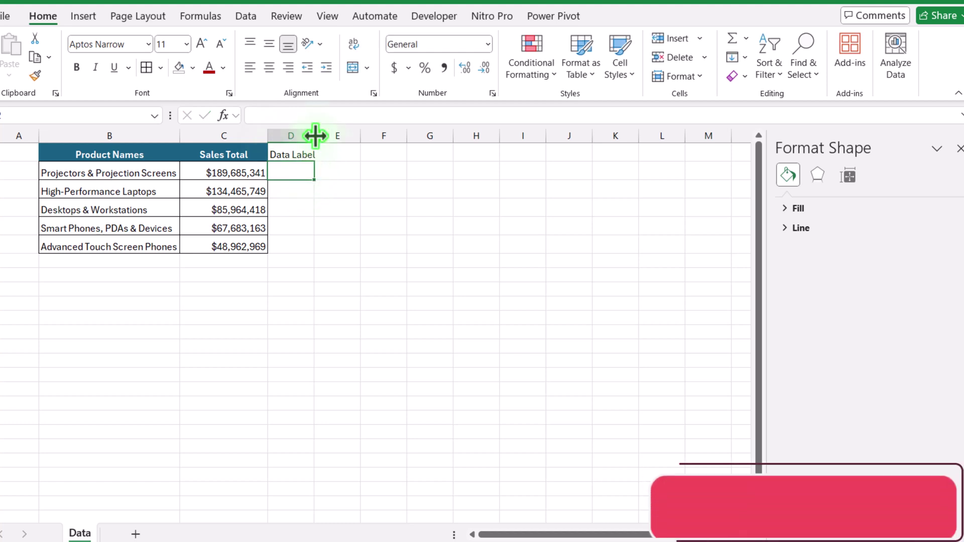
{"action": "left_click_drag", "start_coordinate": [315, 136], "coordinate": [411, 153]}
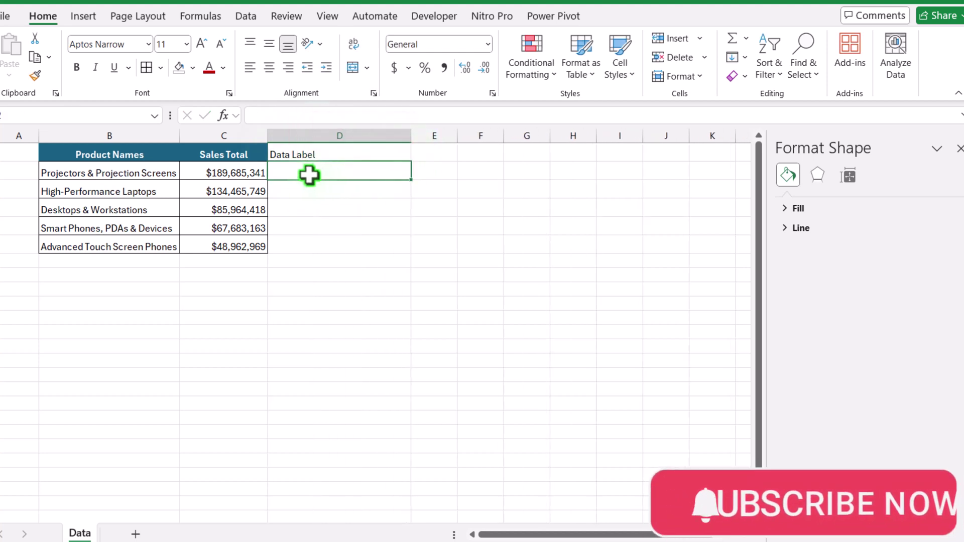
Enter =TEXTJOIN(" | ",,B2,TEXT(C2,"$ 0,,.0")&" M") in D2
{"action": "type", "text": "=t"}
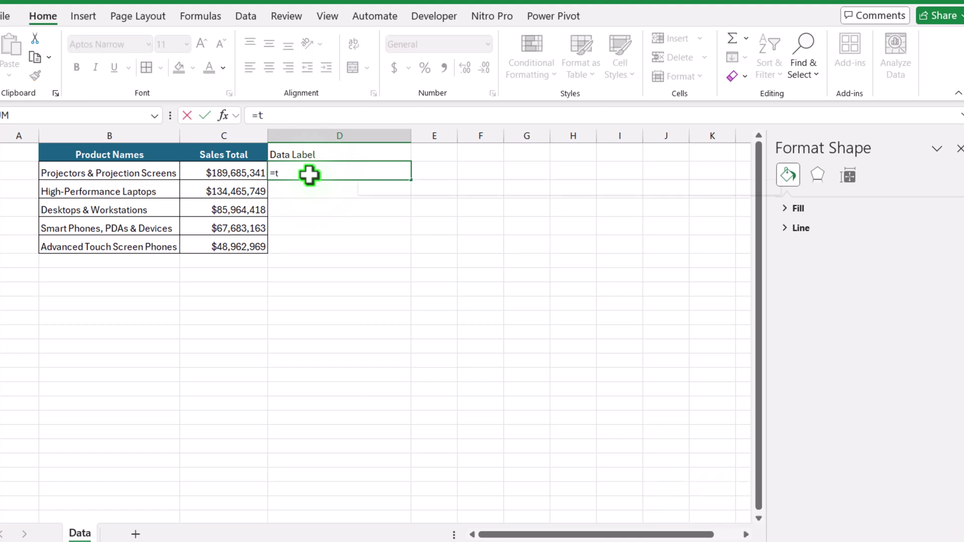
{"action": "type", "text": "extjoin("}
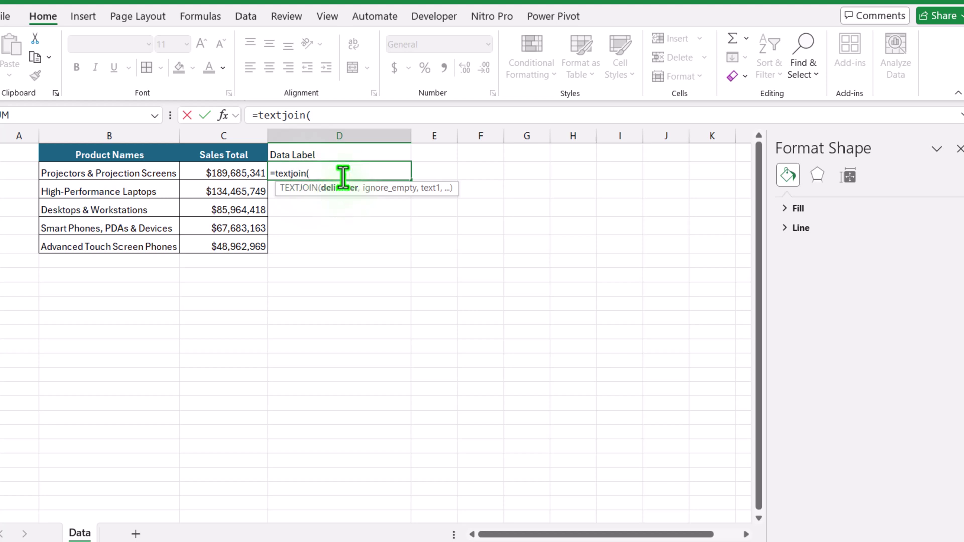
{"action": "type", "text": "\" | \","}
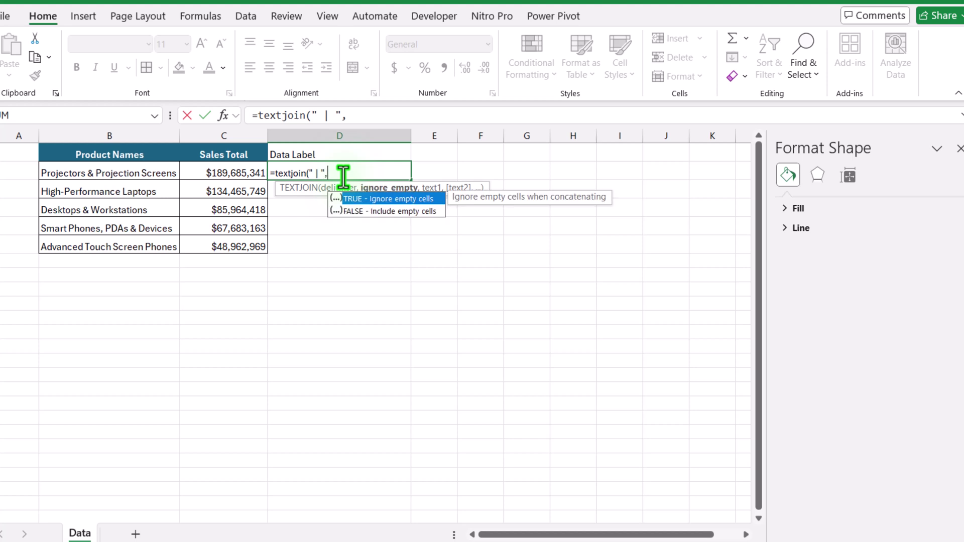
{"action": "type", "text": ","}
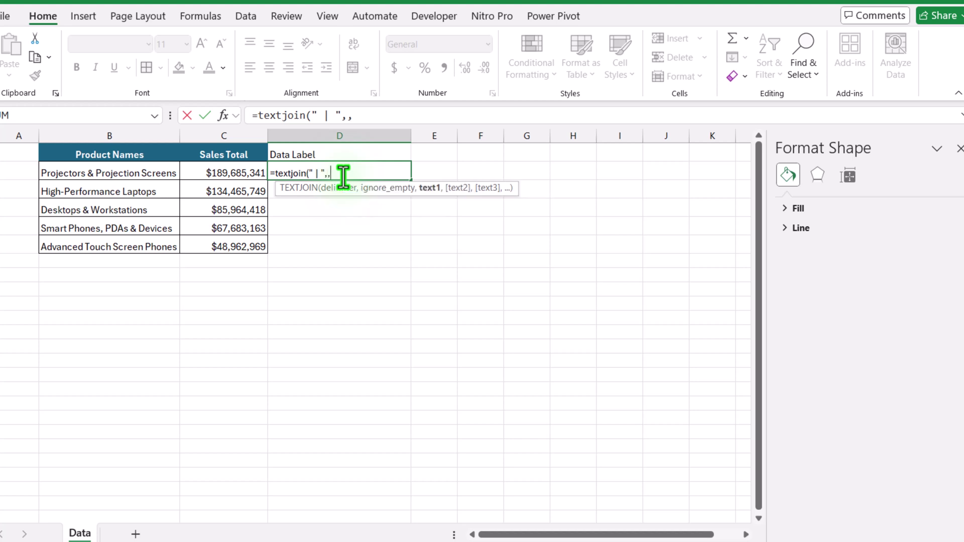
{"action": "left_click", "coordinate": [164, 173]}
{"action": "type", "text": ","}
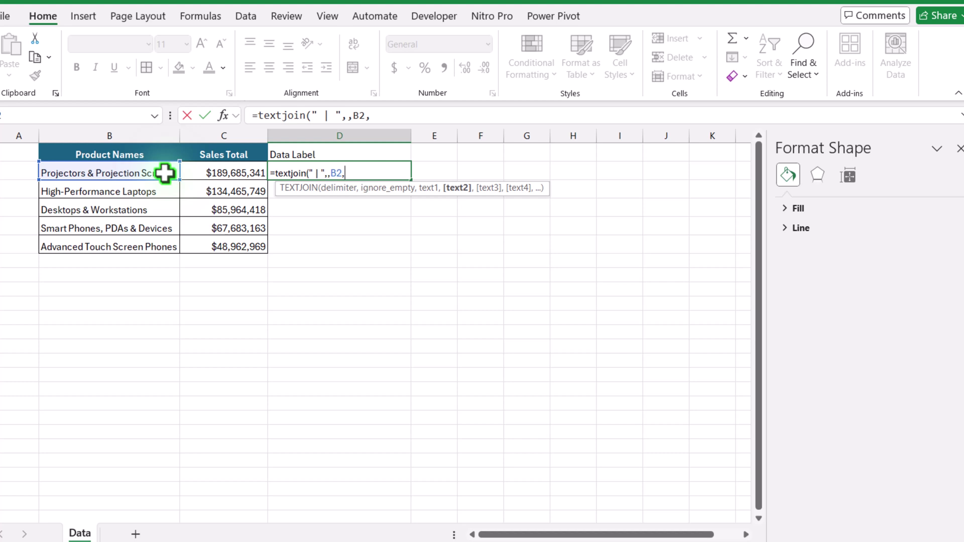
{"action": "type", "text": "text"}
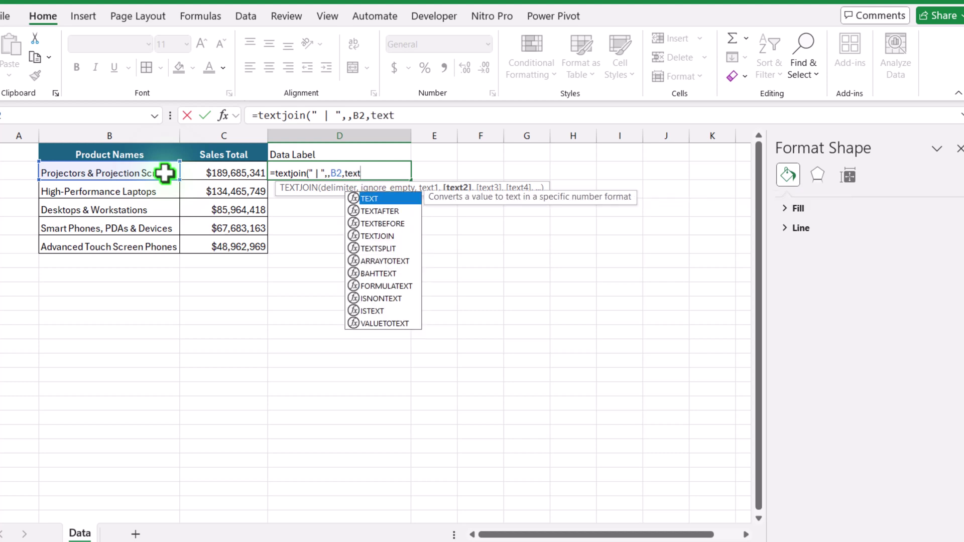
{"action": "type", "text": "("}
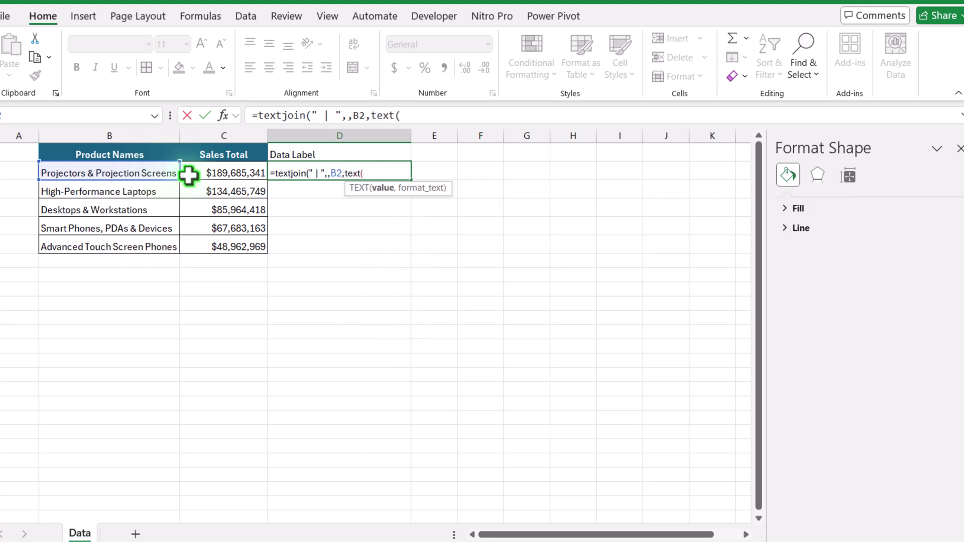
{"action": "left_click", "coordinate": [216, 174]}
{"action": "type", "text": ","}
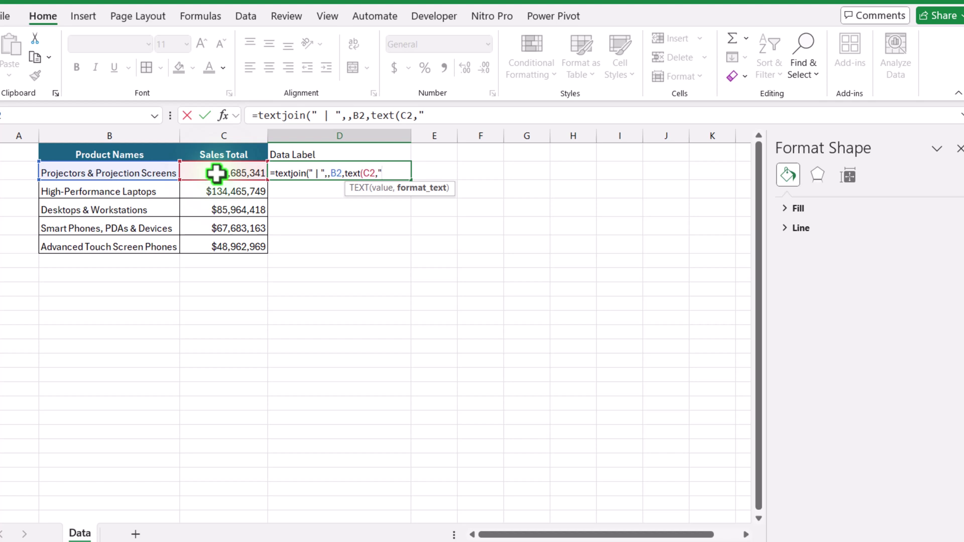
{"action": "type", "text": "\"$ 0,,.0\")"}
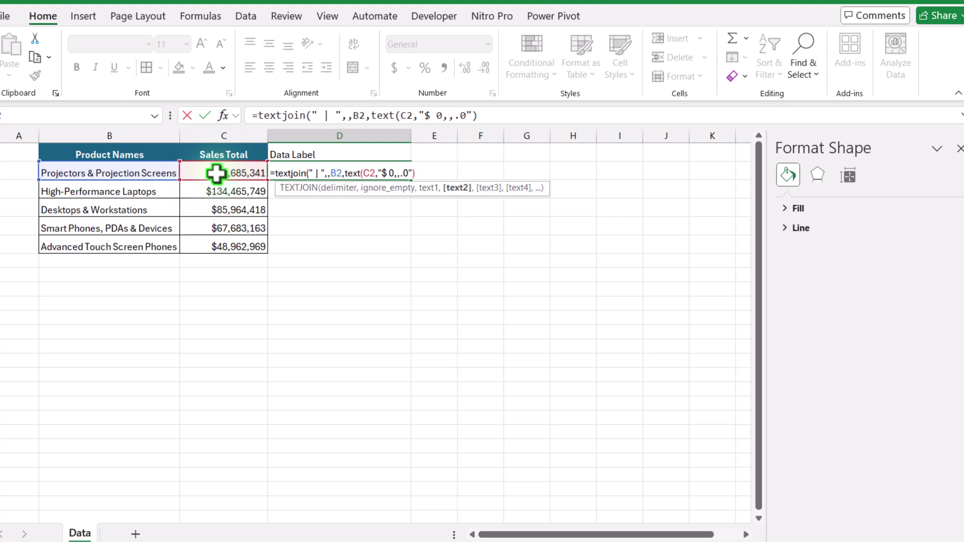
{"action": "type", "text": "&\" M\")"}
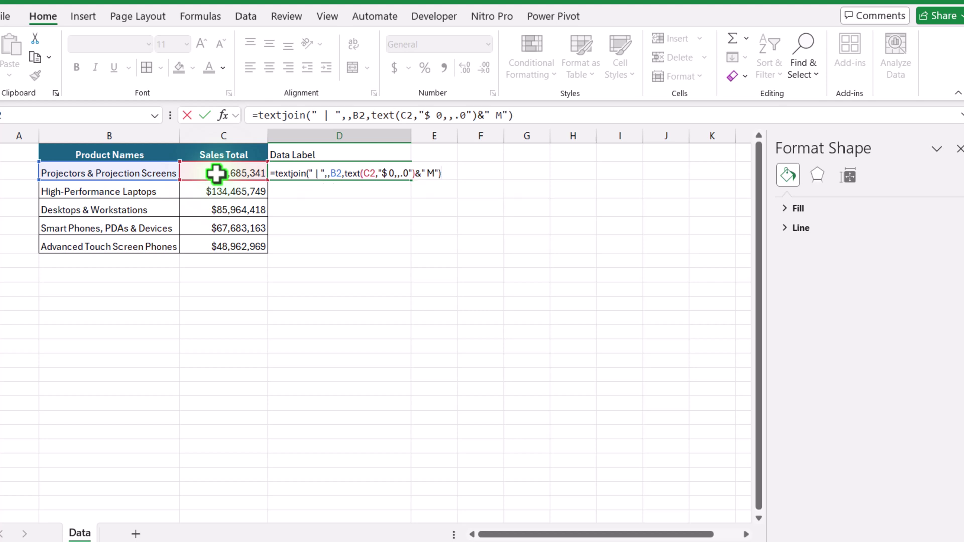
{"action": "key", "text": "Return"}
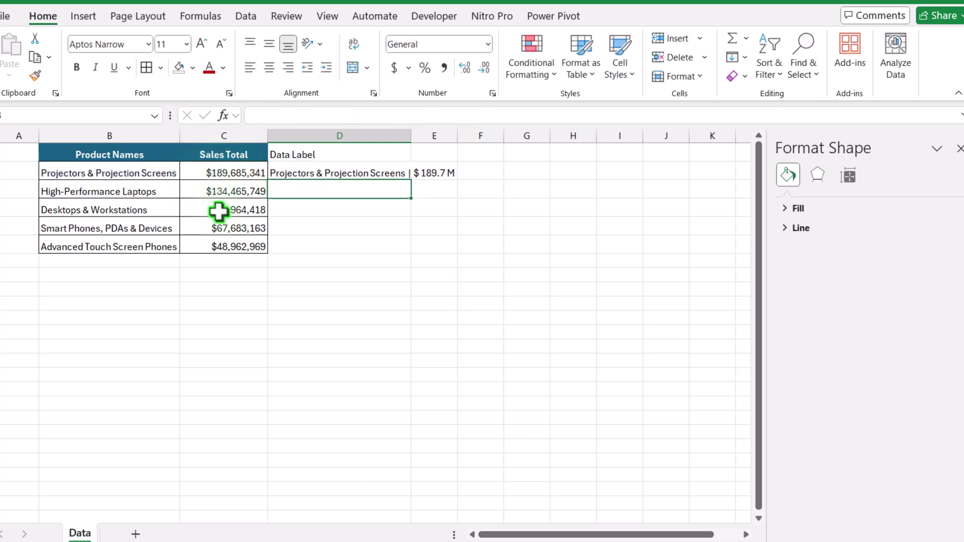
Autofit column D and fill the label formula down to D6
{"action": "double_click", "coordinate": [409, 136]}
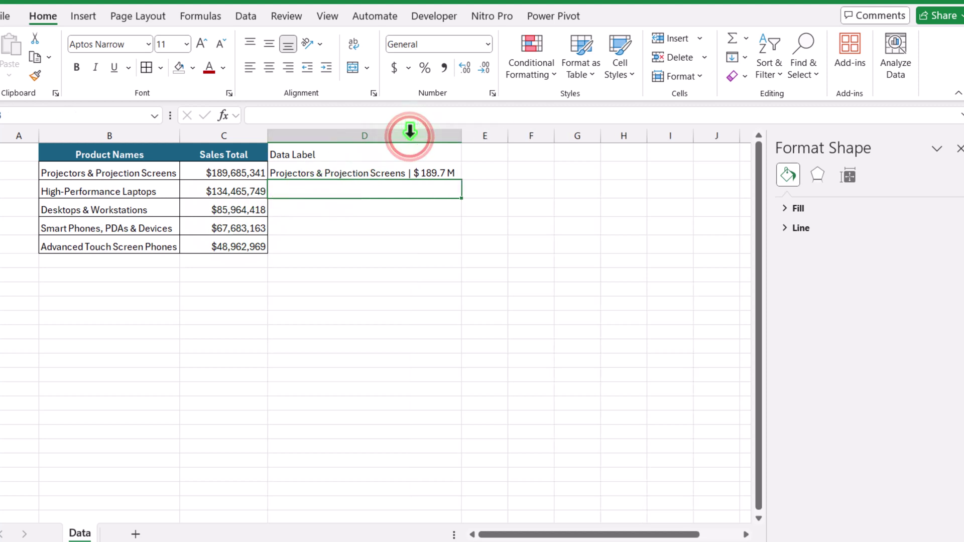
{"action": "left_click", "coordinate": [425, 173]}
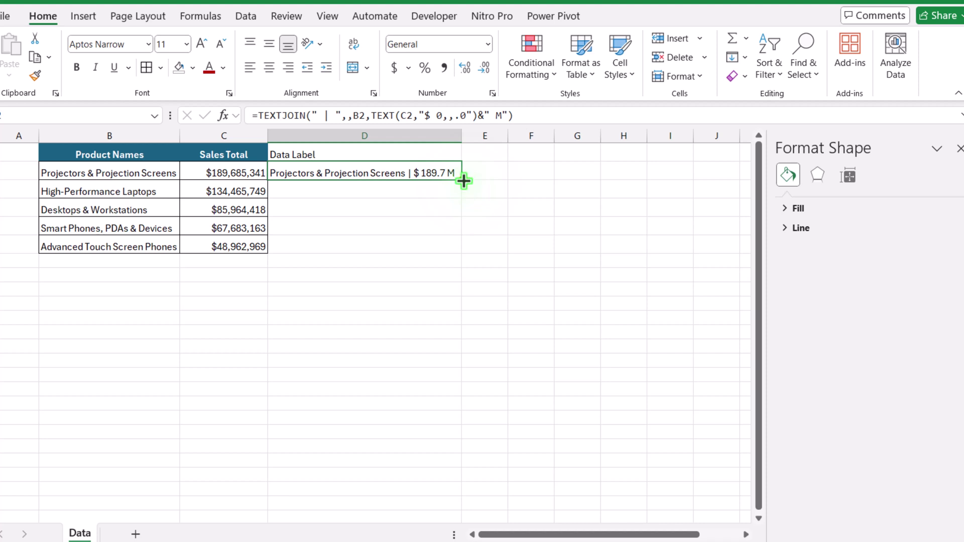
{"action": "left_click_drag", "start_coordinate": [462, 180], "coordinate": [454, 248]}
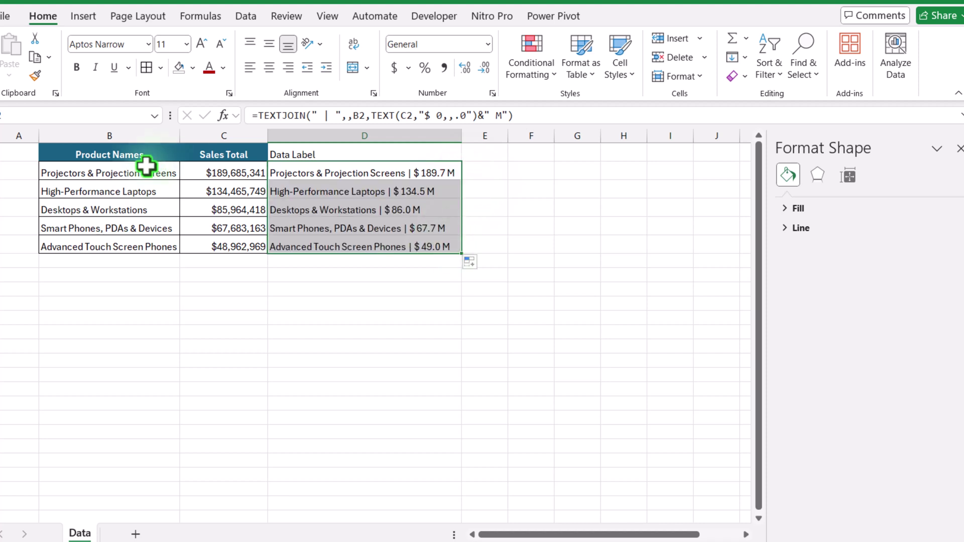
Insert a clustered bar chart from B1:C6, make it taller and place it below the table
{"action": "left_click_drag", "start_coordinate": [114, 154], "coordinate": [206, 245]}
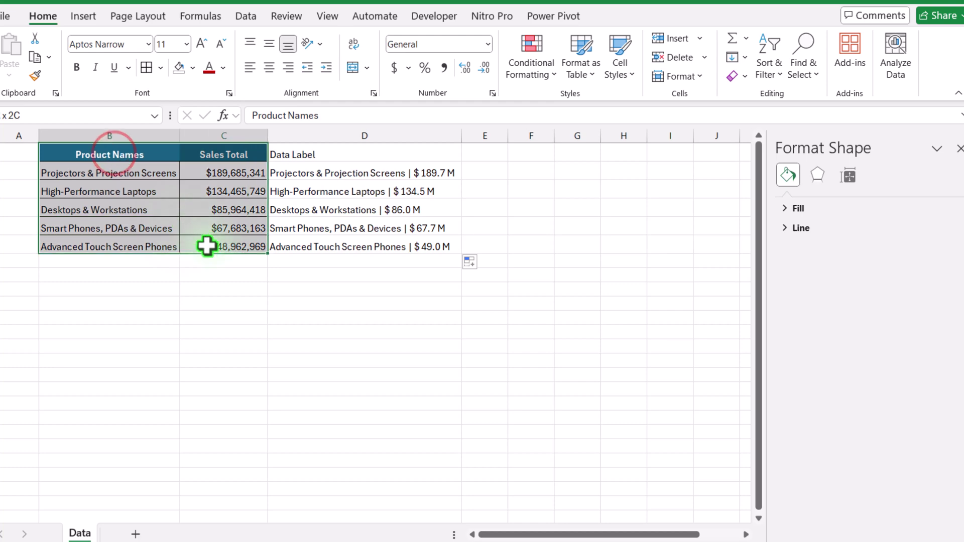
{"action": "left_click", "coordinate": [83, 17]}
{"action": "left_click", "coordinate": [285, 63]}
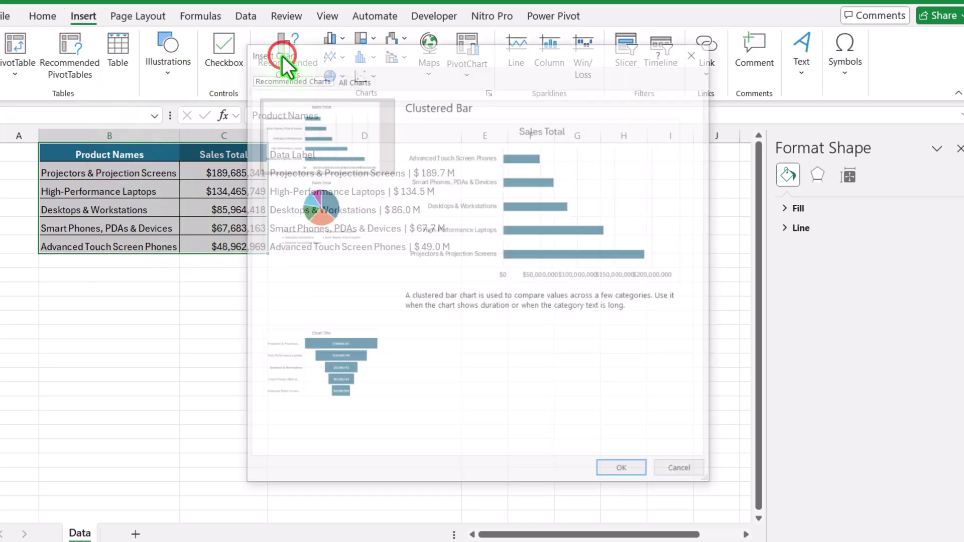
{"action": "left_click", "coordinate": [303, 119]}
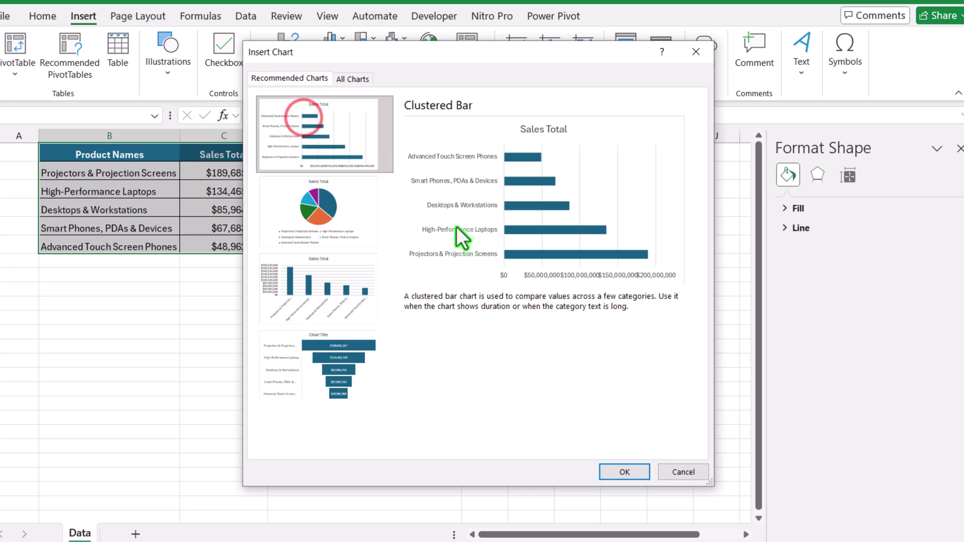
{"action": "left_click", "coordinate": [613, 471]}
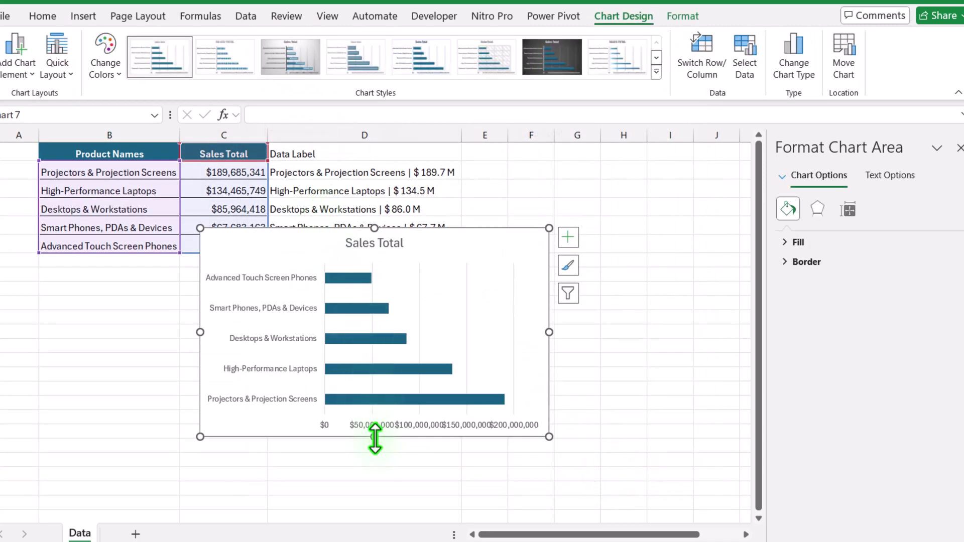
{"action": "left_click_drag", "start_coordinate": [374, 437], "coordinate": [372, 478]}
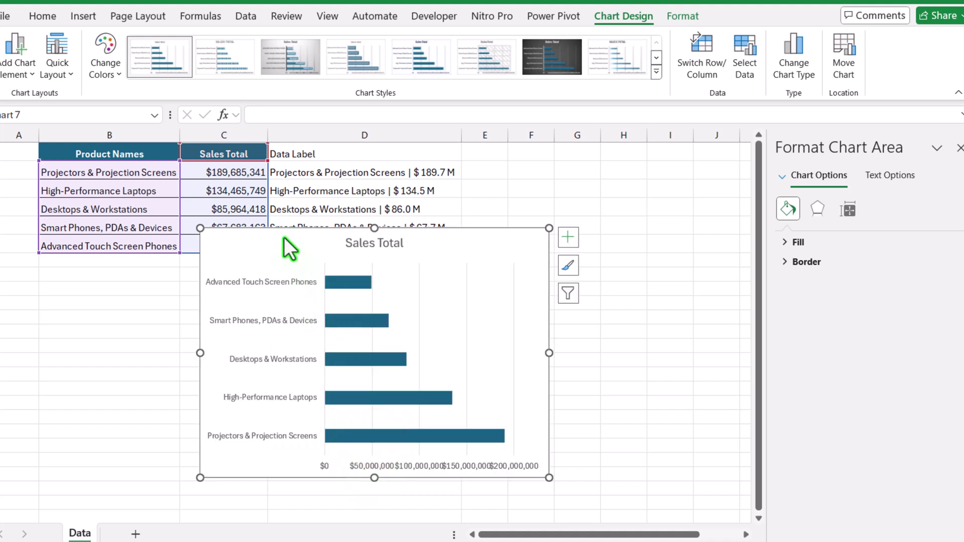
{"action": "left_click_drag", "start_coordinate": [283, 237], "coordinate": [167, 280]}
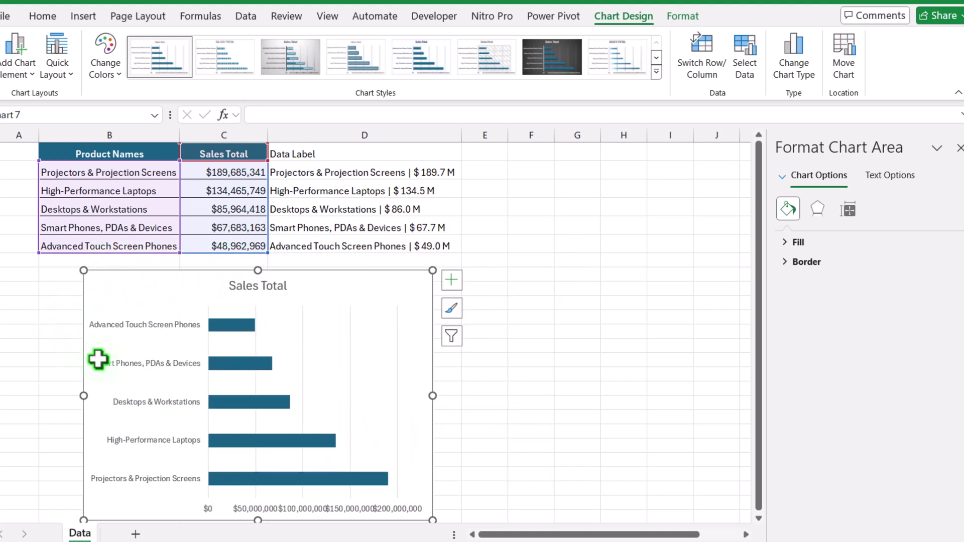
Set the vertical axis product labels to font size 1 and recolour them
{"action": "left_click", "coordinate": [130, 326]}
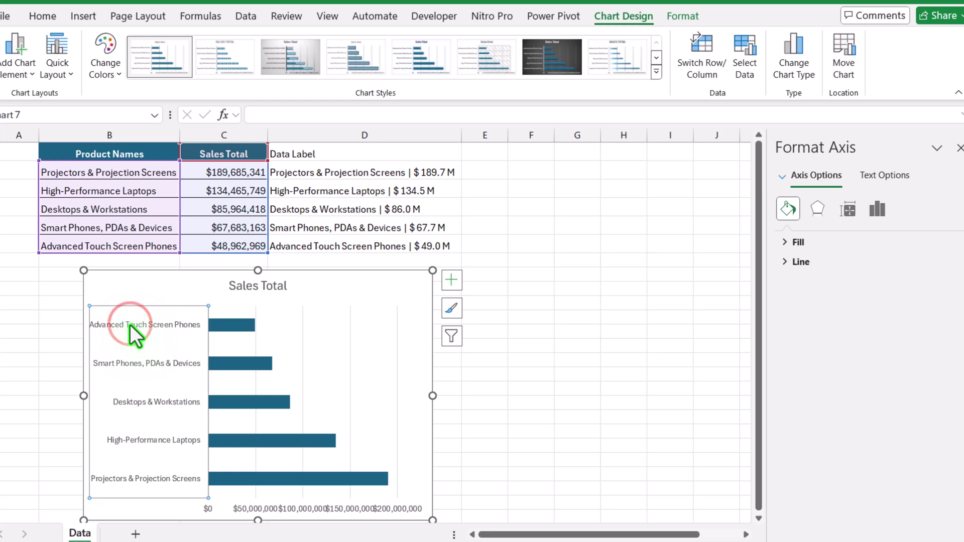
{"action": "left_click", "coordinate": [43, 15]}
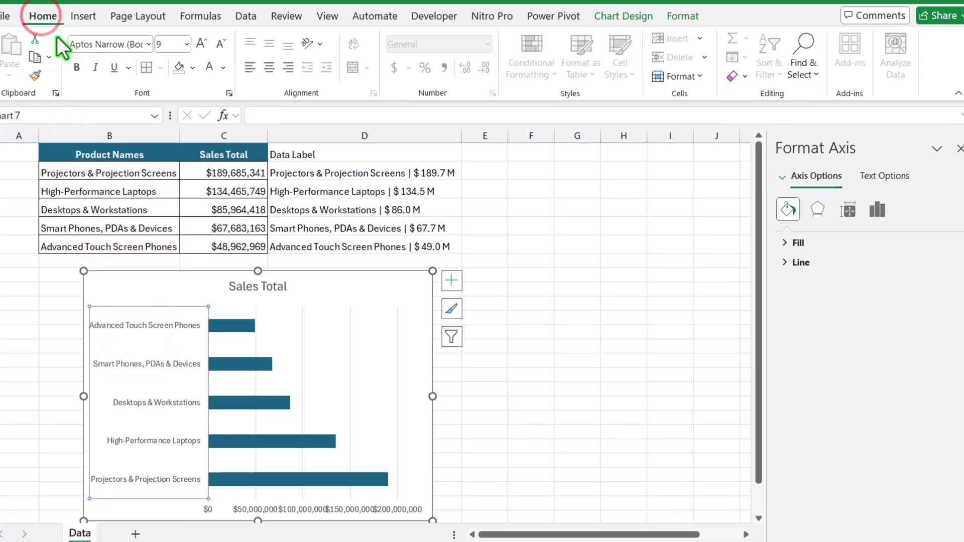
{"action": "left_click", "coordinate": [172, 44]}
{"action": "type", "text": "1"}
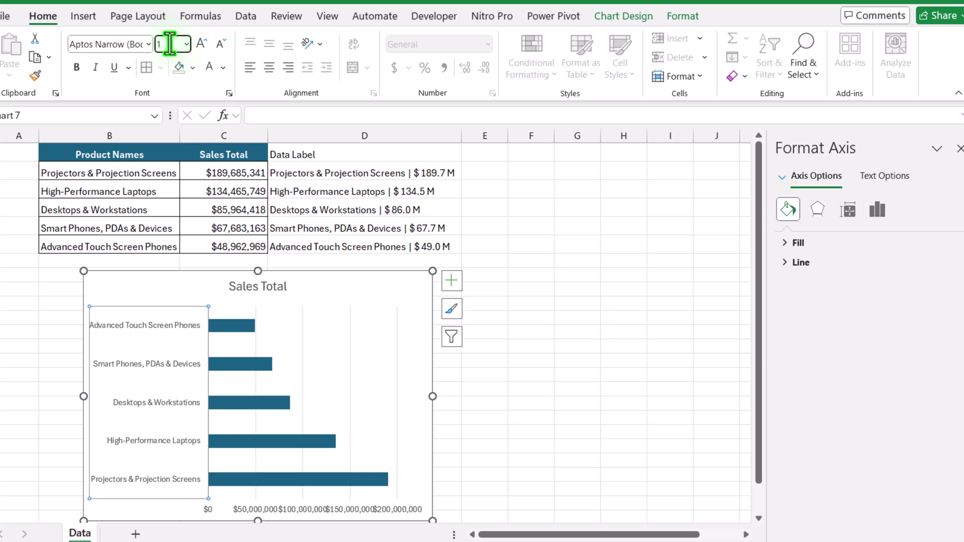
{"action": "key", "text": "Return"}
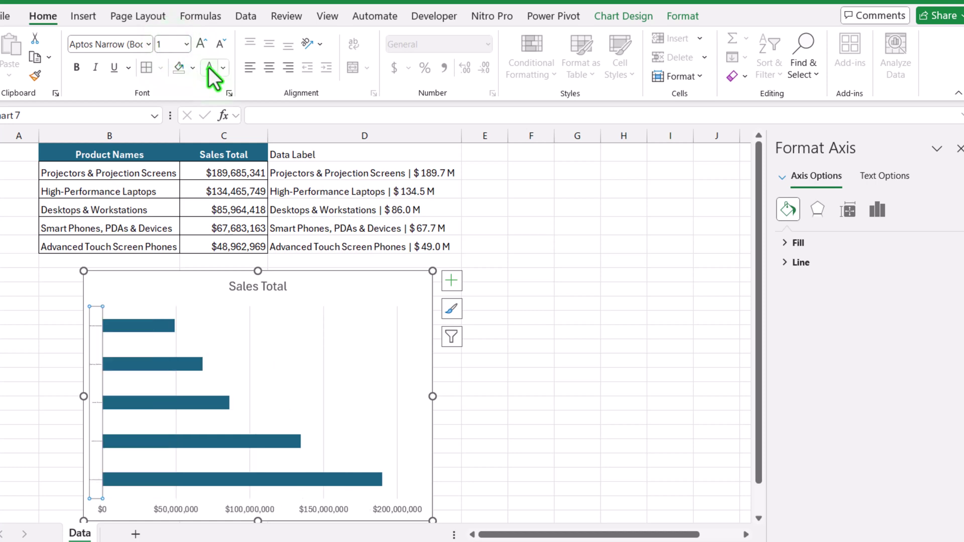
{"action": "left_click", "coordinate": [209, 67]}
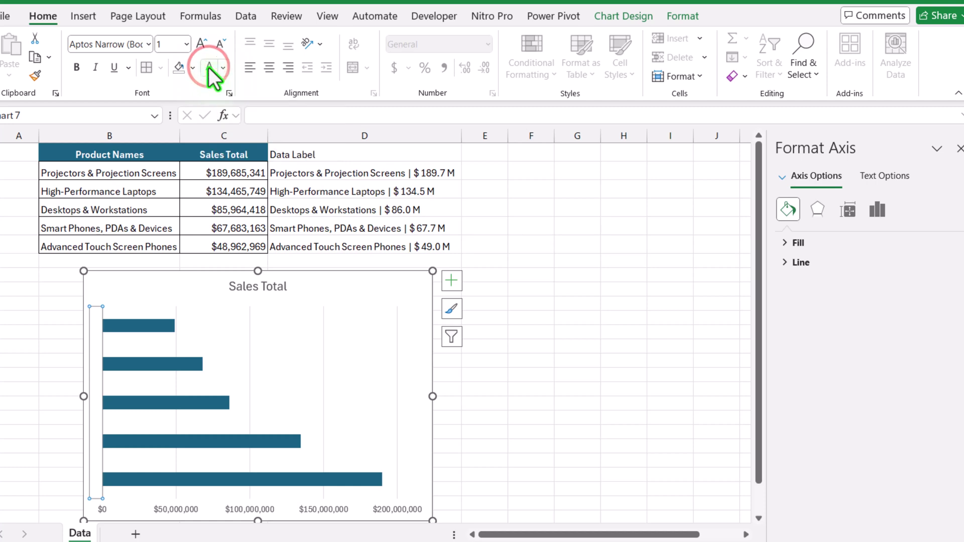
Copy the chart data and paste it into the chart as a second, orange series
{"action": "left_click", "coordinate": [146, 277]}
{"action": "key", "text": "ctrl+c"}
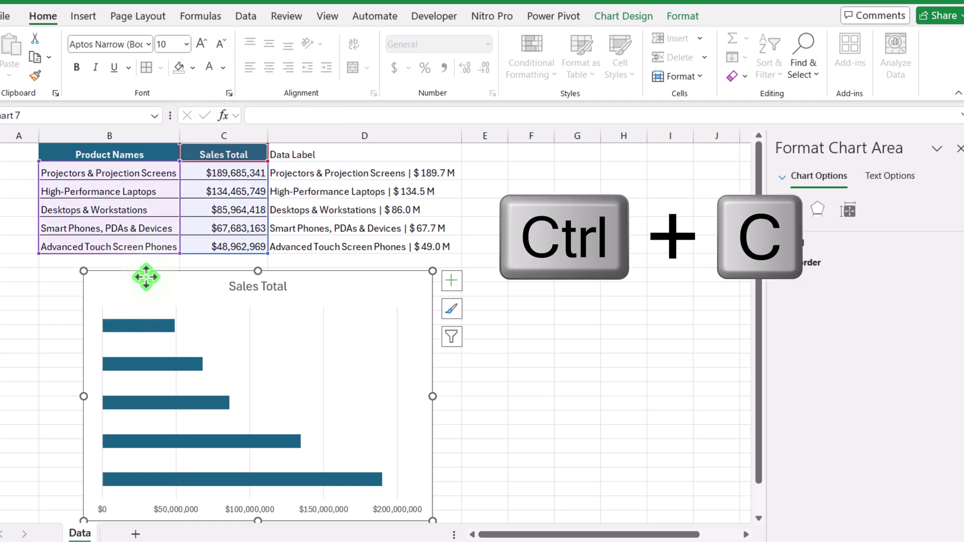
{"action": "key", "text": "ctrl+v"}
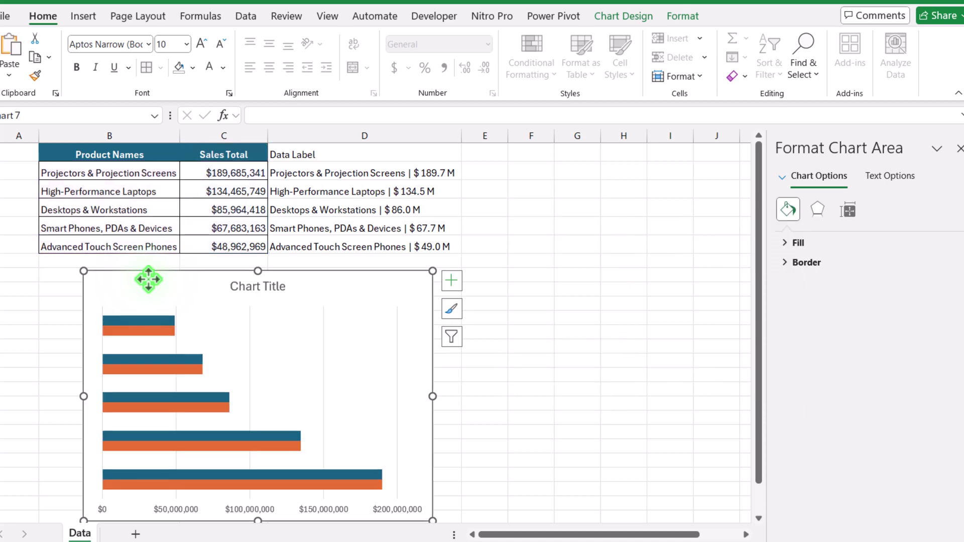
Add data labels to the blue series using values from cells D2:D6 instead of sales values
{"action": "left_click", "coordinate": [170, 321]}
{"action": "left_click", "coordinate": [451, 281]}
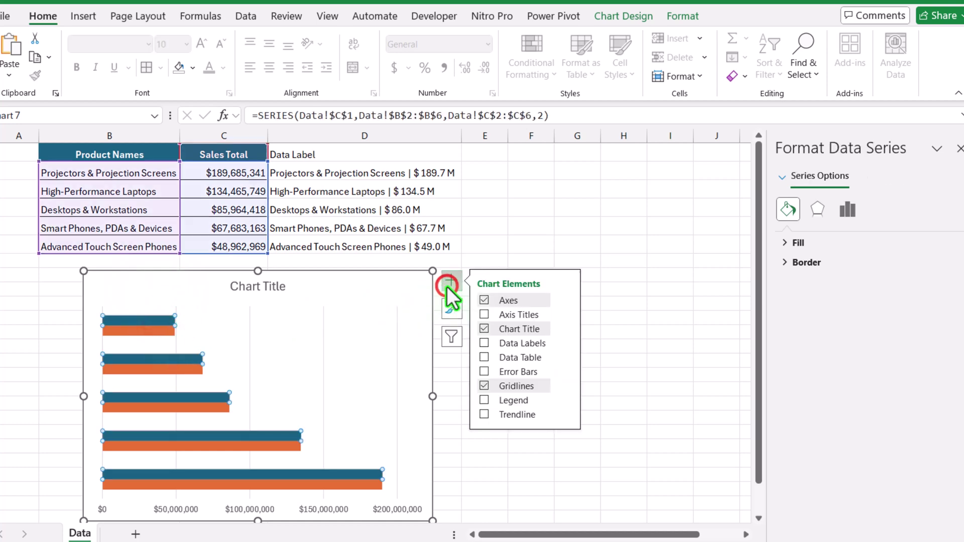
{"action": "left_click", "coordinate": [567, 343]}
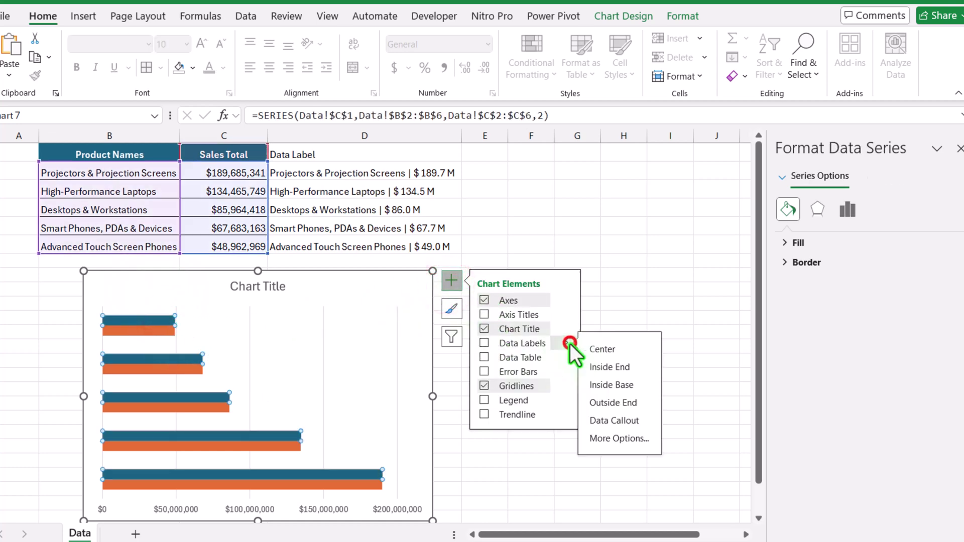
{"action": "left_click", "coordinate": [614, 439]}
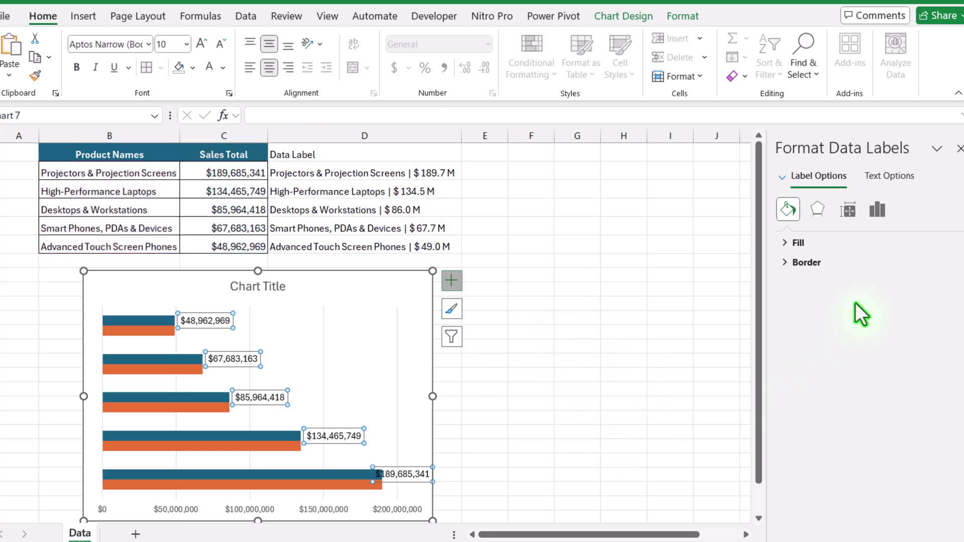
{"action": "left_click", "coordinate": [877, 209]}
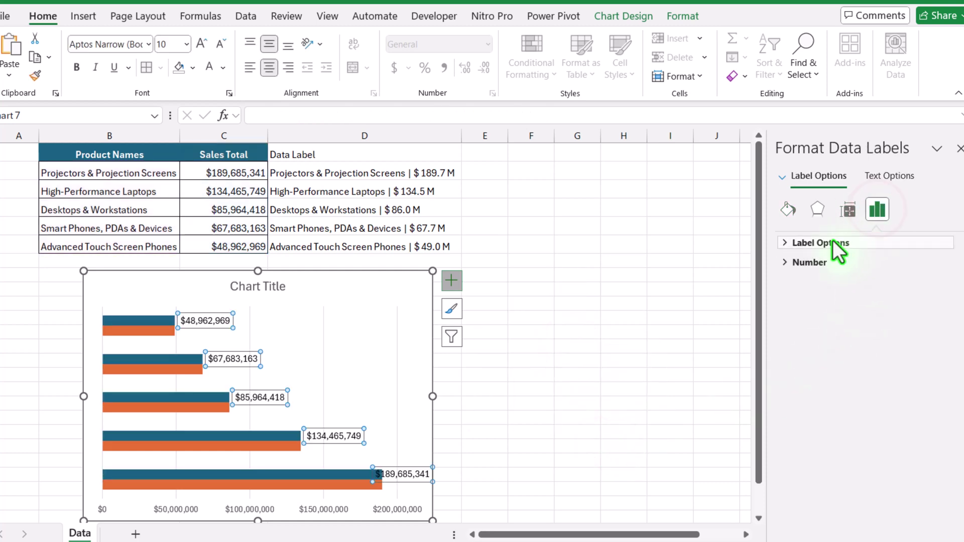
{"action": "left_click", "coordinate": [824, 242]}
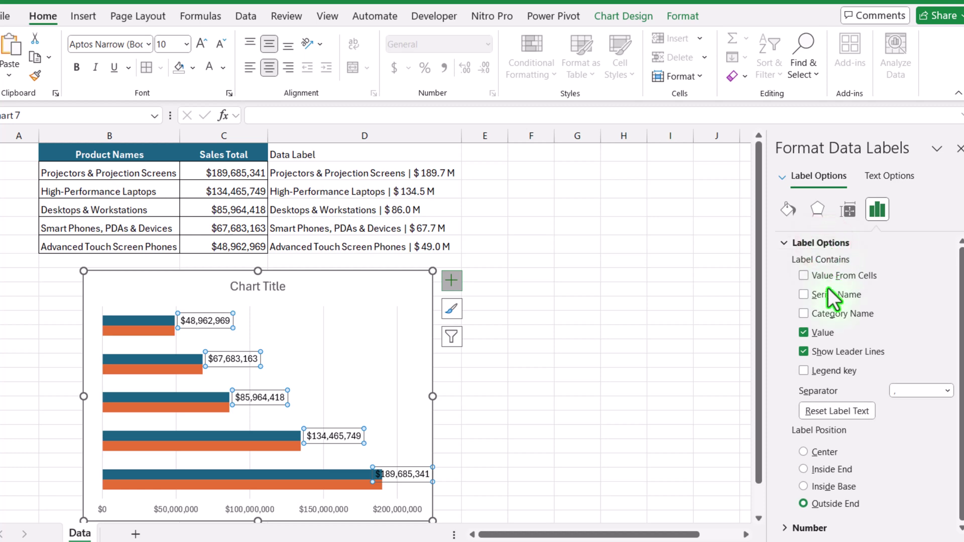
{"action": "left_click", "coordinate": [804, 333]}
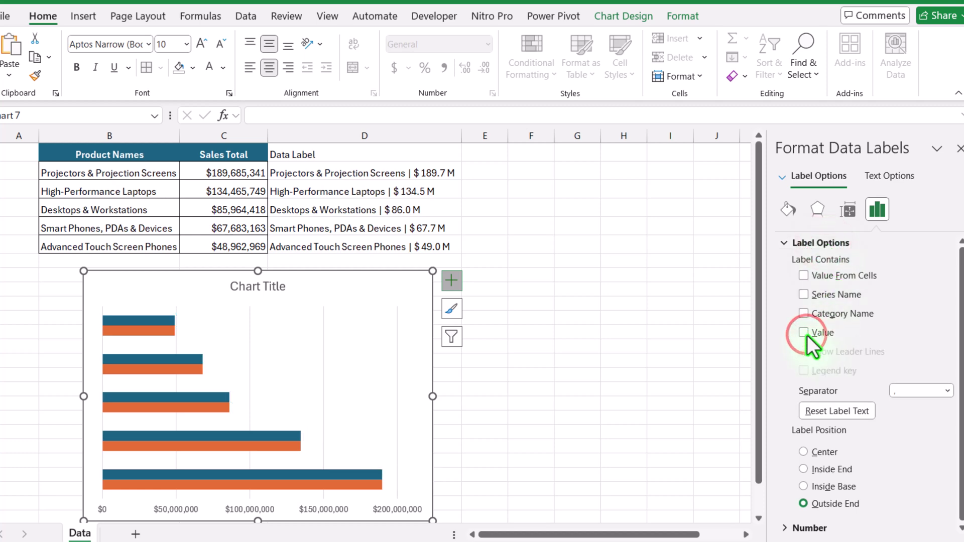
{"action": "left_click", "coordinate": [805, 276]}
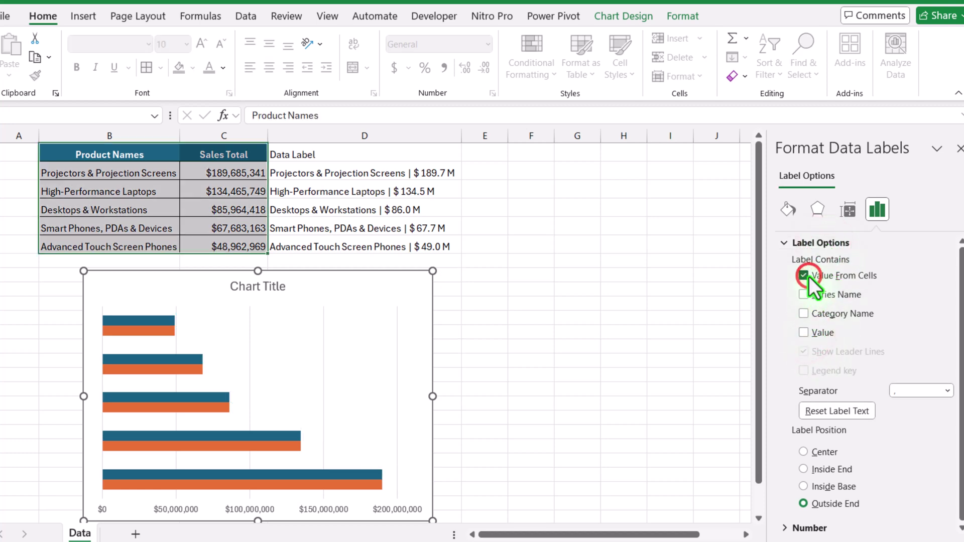
{"action": "left_click_drag", "start_coordinate": [294, 173], "coordinate": [303, 250]}
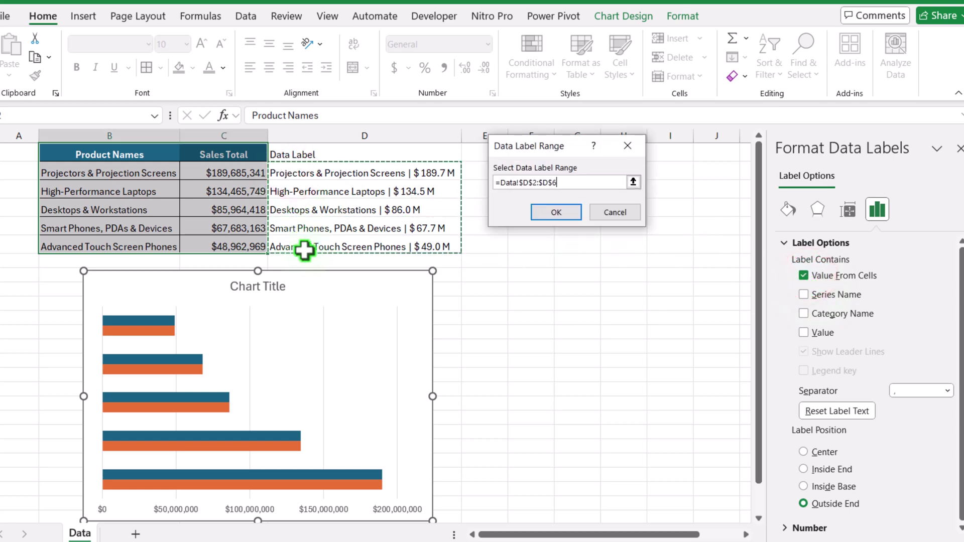
{"action": "left_click", "coordinate": [544, 211]}
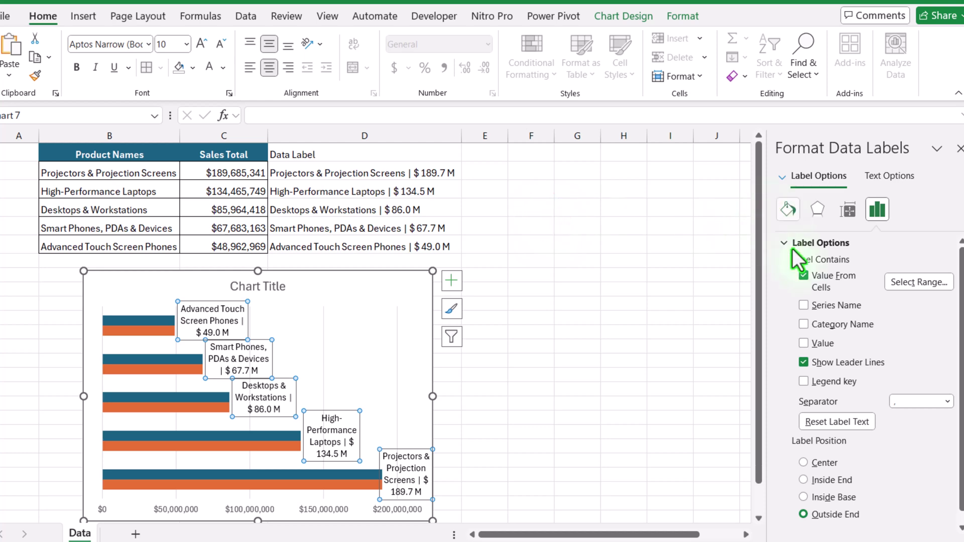
Position the labels at Inside Base, turn off text wrapping, and set a 0 left margin
{"action": "left_click", "coordinate": [803, 497]}
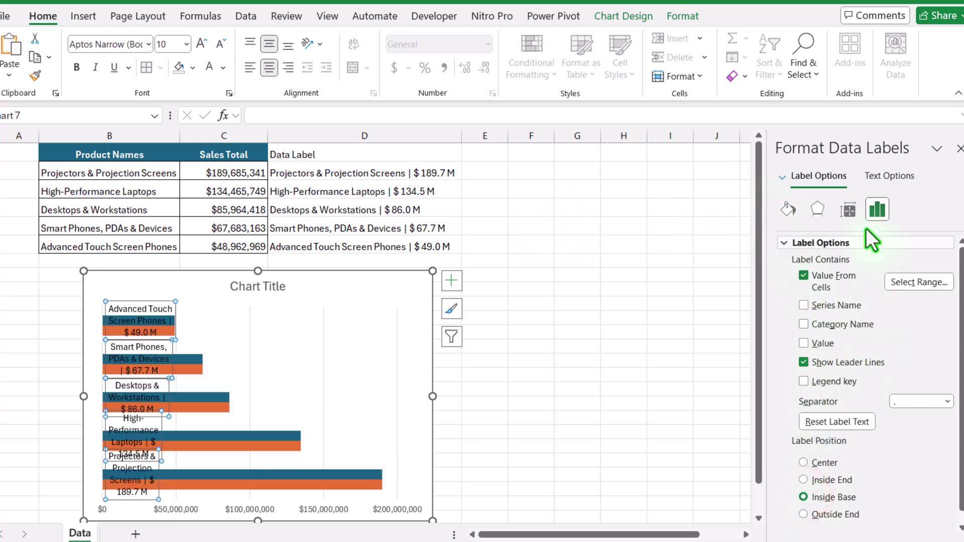
{"action": "left_click", "coordinate": [850, 211]}
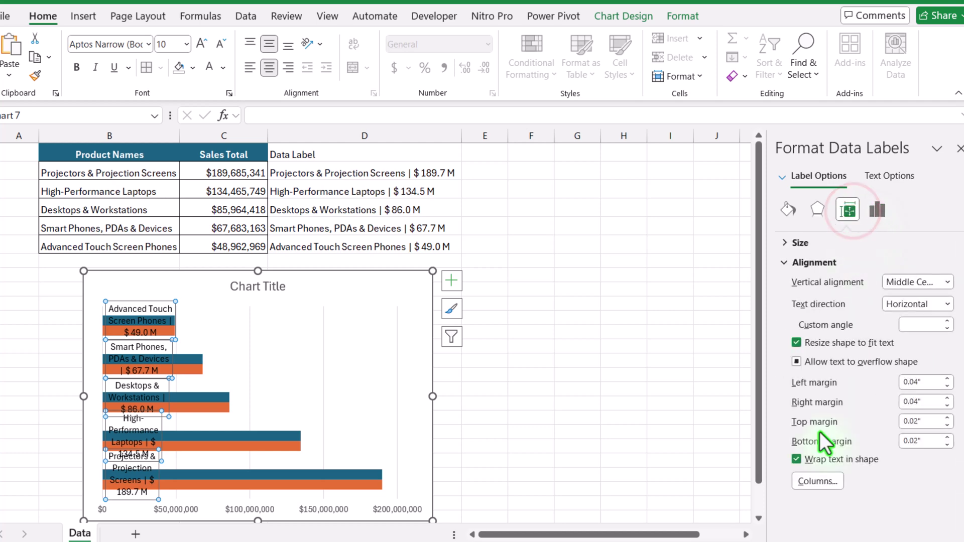
{"action": "left_click", "coordinate": [797, 460]}
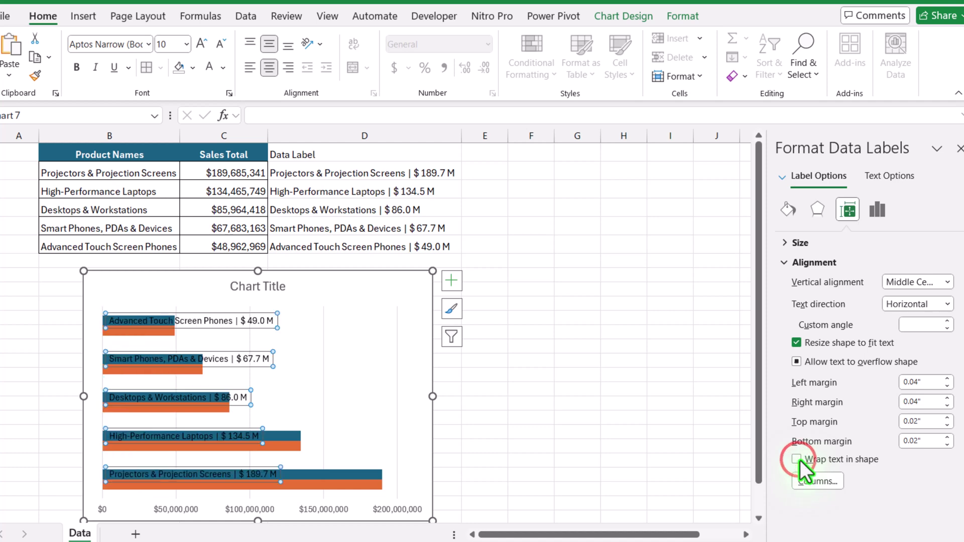
{"action": "triple_click", "coordinate": [919, 381]}
{"action": "type", "text": "0"}
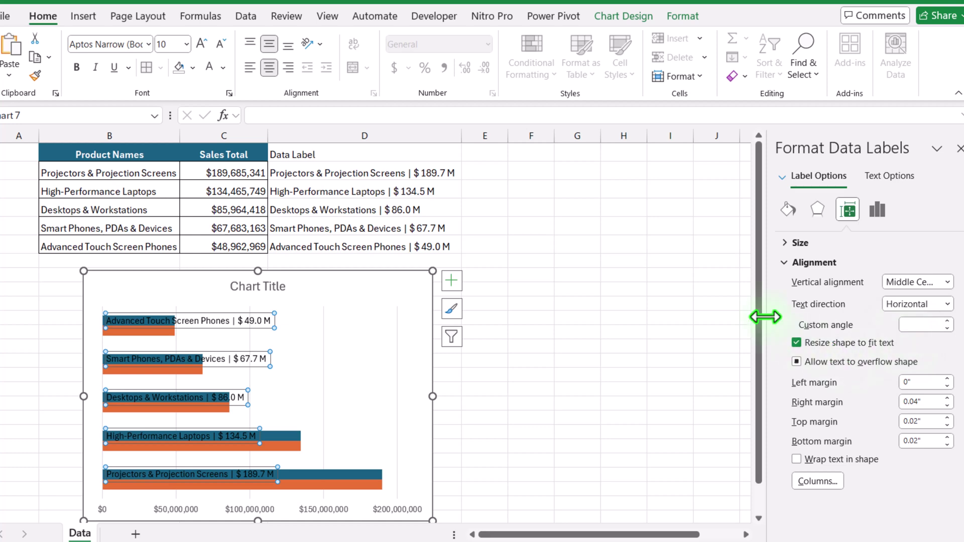
Give the blue series no outline and no fill
{"action": "left_click", "coordinate": [356, 475]}
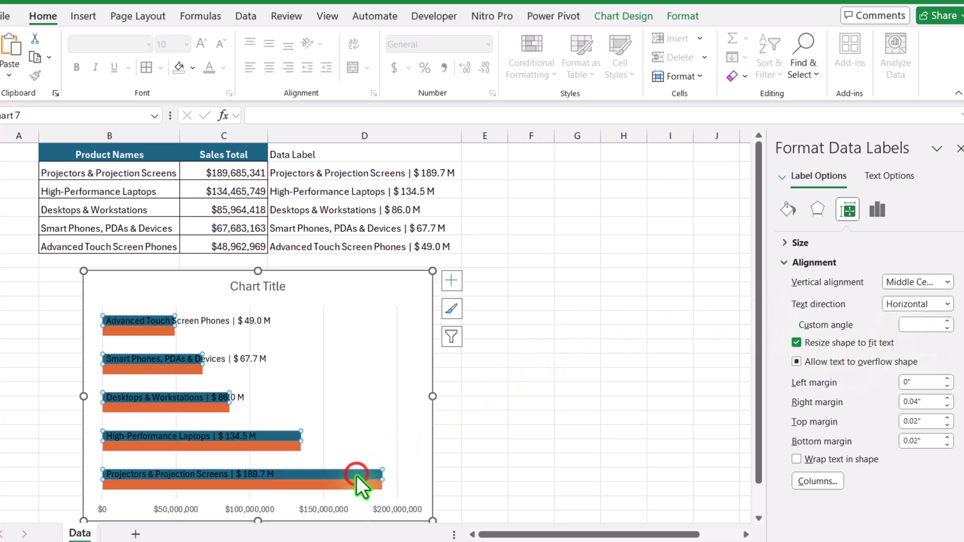
{"action": "left_click", "coordinate": [684, 17]}
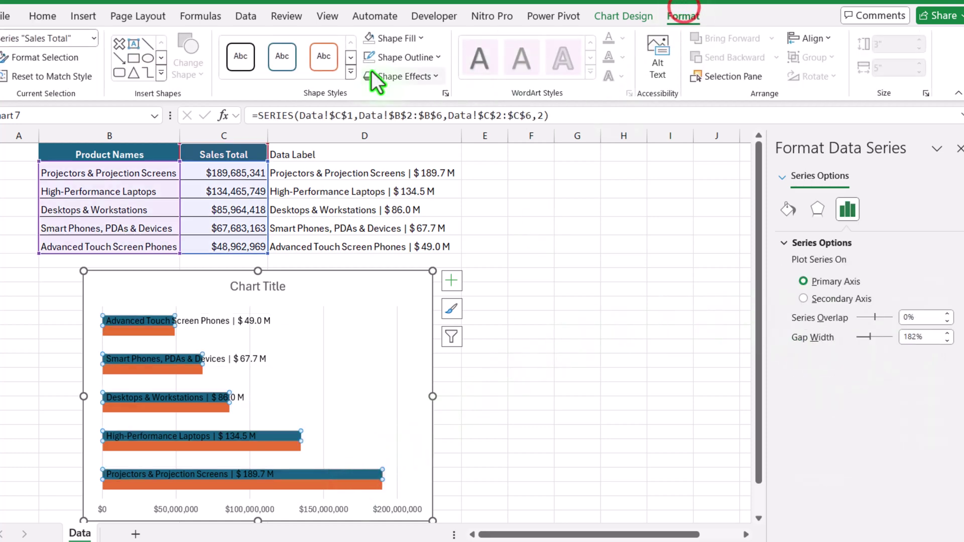
{"action": "left_click", "coordinate": [416, 57]}
{"action": "left_click", "coordinate": [425, 273]}
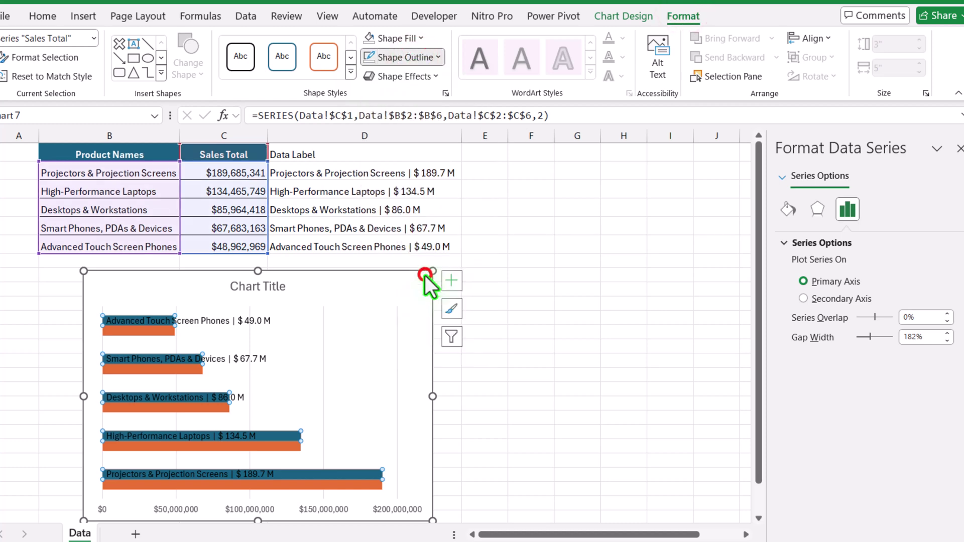
{"action": "left_click", "coordinate": [391, 39]}
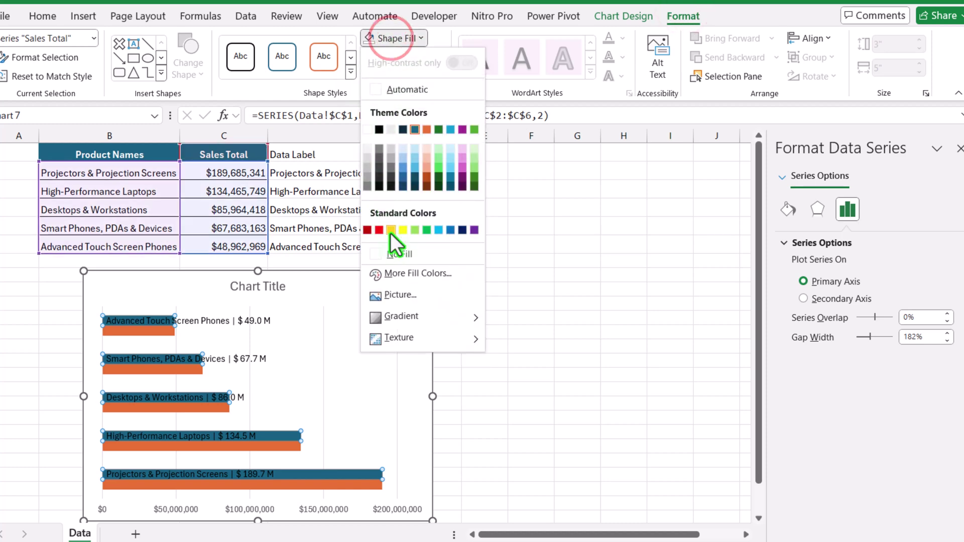
{"action": "left_click", "coordinate": [399, 253]}
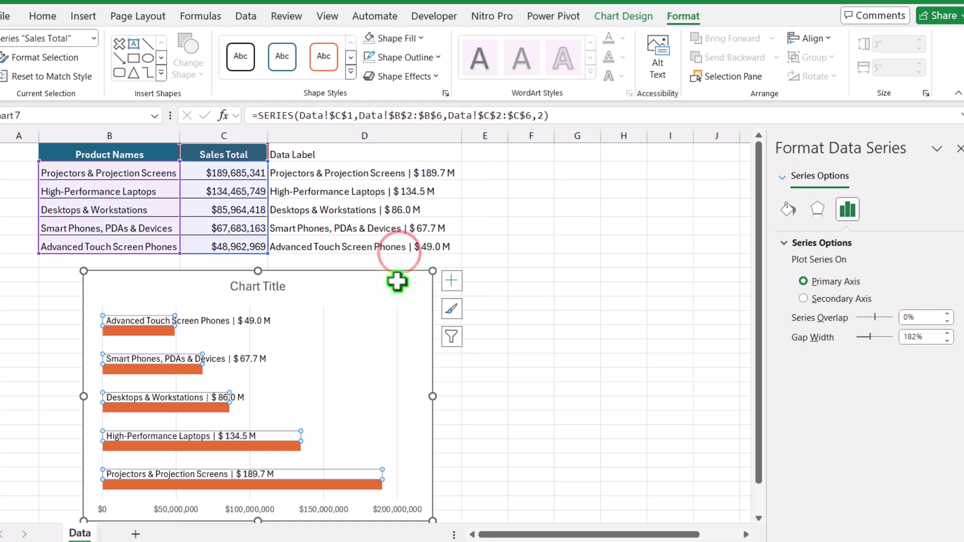
Reduce the orange series' gap width and raise its series overlap to 28%
{"action": "left_click", "coordinate": [377, 484]}
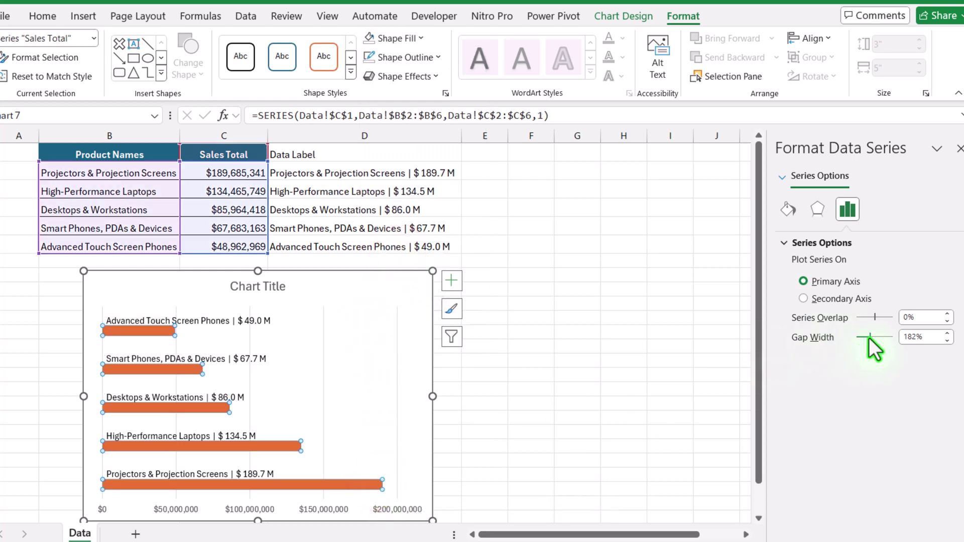
{"action": "left_click_drag", "start_coordinate": [869, 338], "coordinate": [847, 342]}
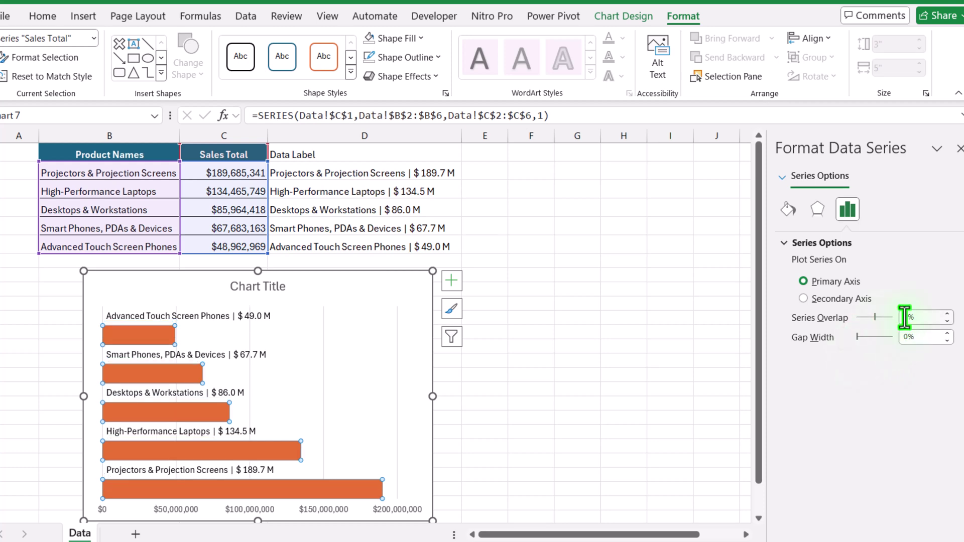
{"action": "left_click", "coordinate": [946, 314]}
{"action": "left_click", "coordinate": [947, 314]}
{"action": "left_click", "coordinate": [947, 313]}
{"action": "left_click", "coordinate": [947, 314]}
{"action": "left_click", "coordinate": [947, 314]}
{"action": "left_click", "coordinate": [947, 314]}
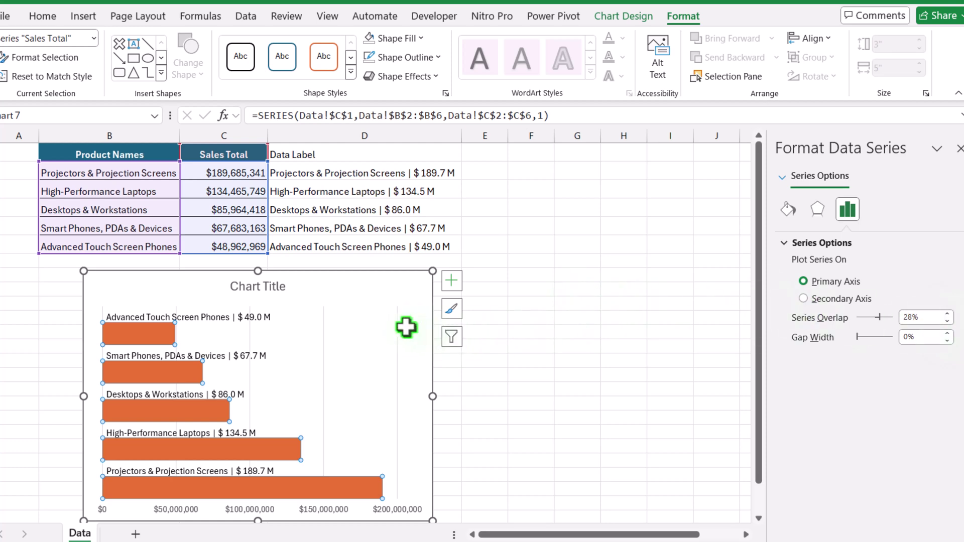
Remove the gridlines and the horizontal value axis from the chart
{"action": "left_click", "coordinate": [324, 327]}
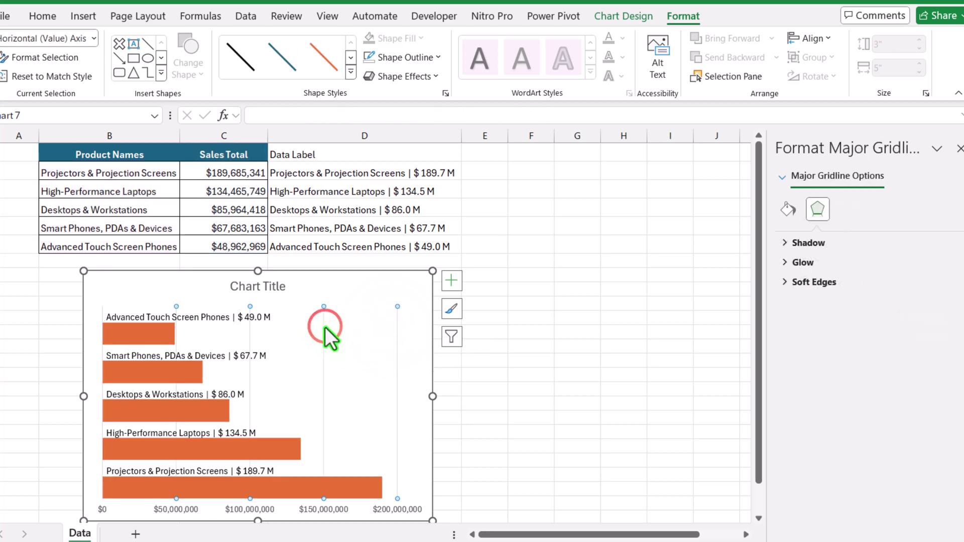
{"action": "key", "text": "Escape"}
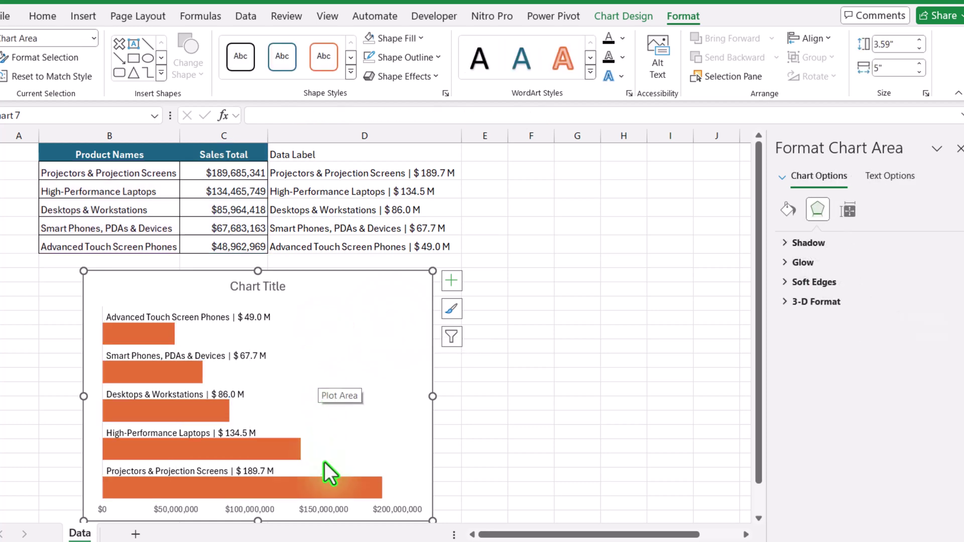
{"action": "left_click", "coordinate": [326, 509]}
{"action": "key", "text": "Delete"}
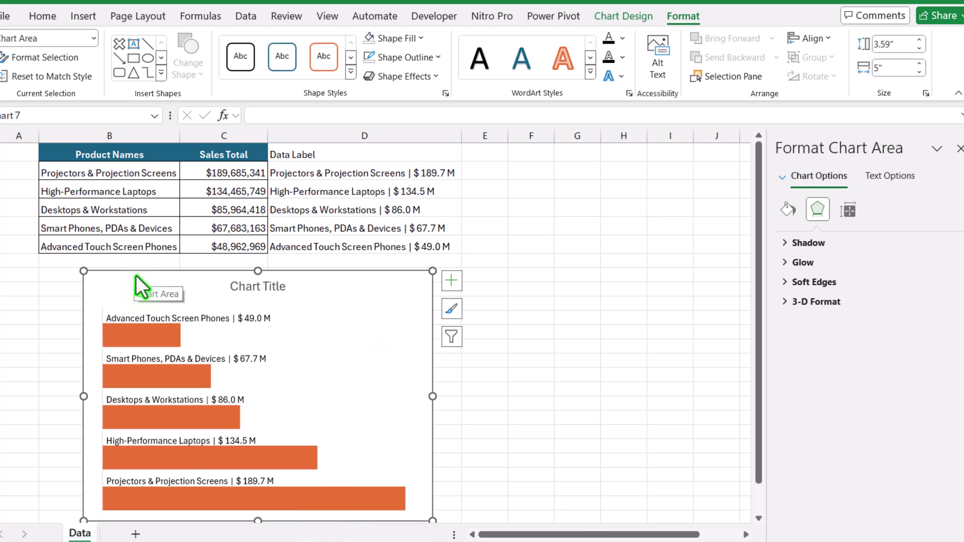
Make the data labels 12-point bold
{"action": "left_click", "coordinate": [206, 320]}
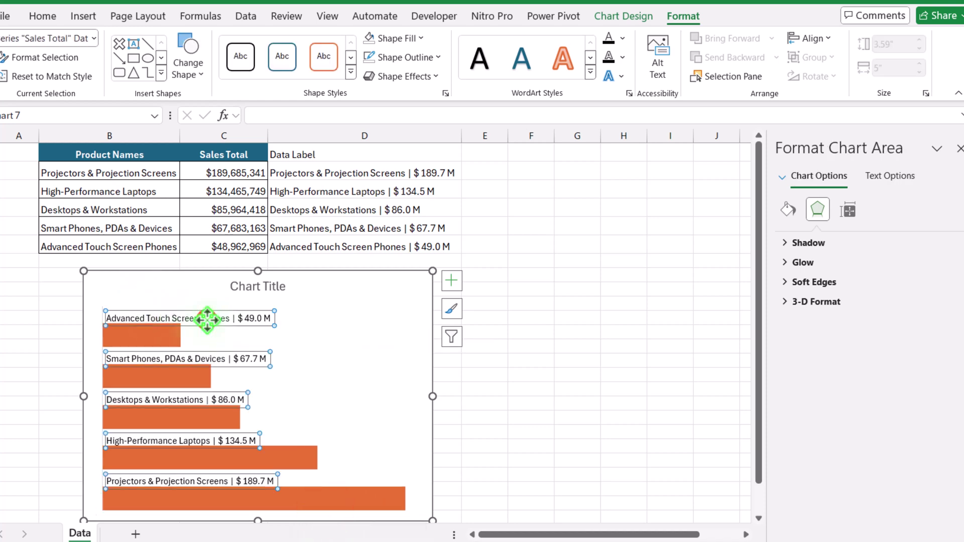
{"action": "left_click", "coordinate": [50, 16]}
{"action": "left_click", "coordinate": [205, 43]}
{"action": "left_click", "coordinate": [205, 43]}
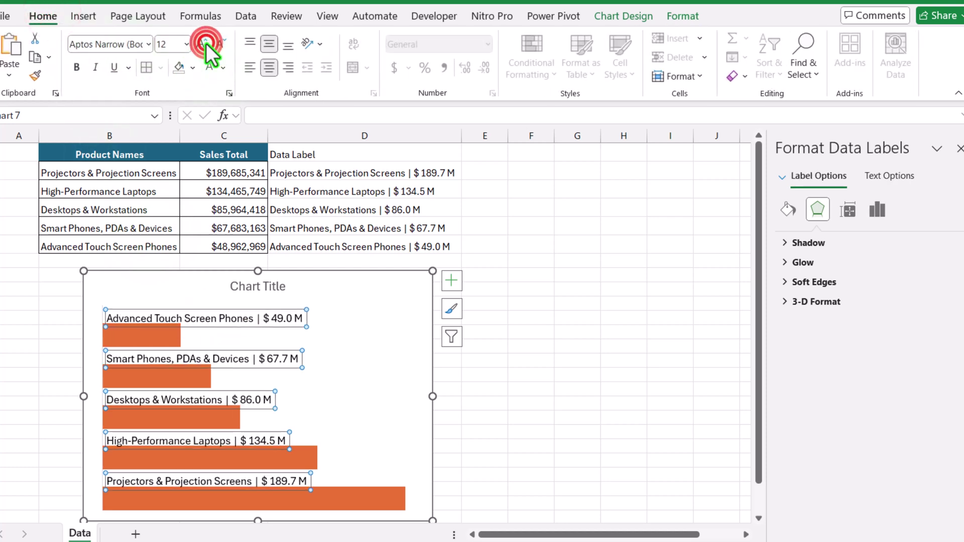
{"action": "left_click", "coordinate": [76, 67]}
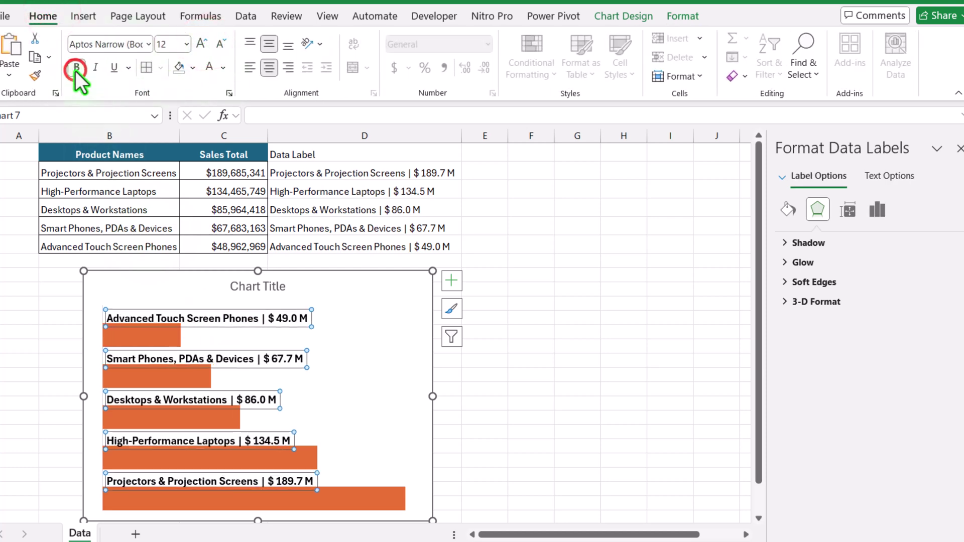
Colour the Advanced Touch Screen Phones bar purple and the Smart Phones bar blue
{"action": "left_click", "coordinate": [161, 339]}
{"action": "left_click", "coordinate": [161, 338]}
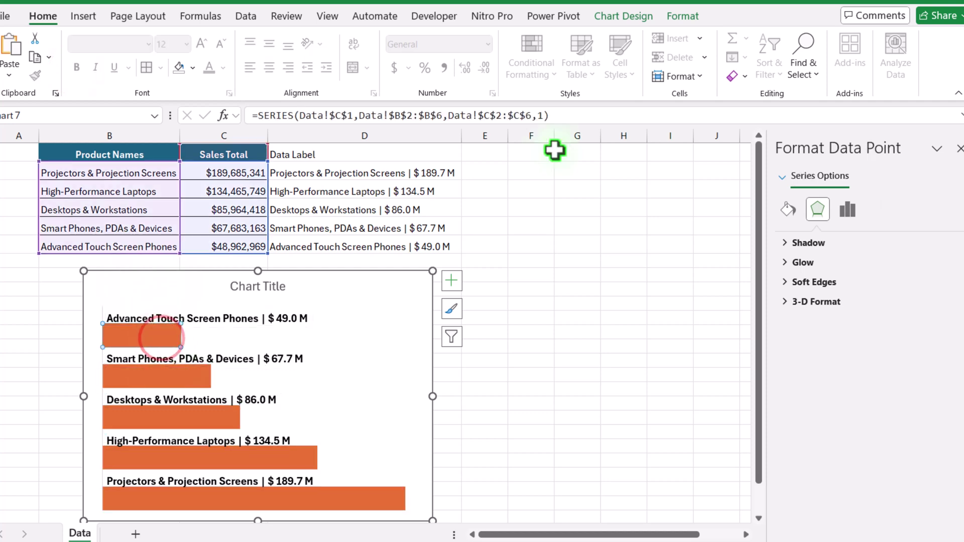
{"action": "left_click", "coordinate": [689, 19]}
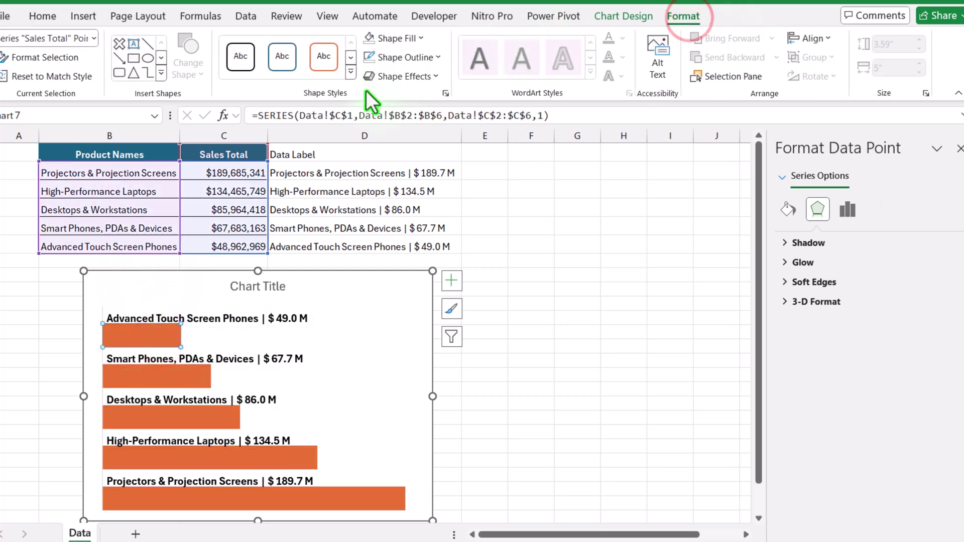
{"action": "left_click", "coordinate": [400, 42]}
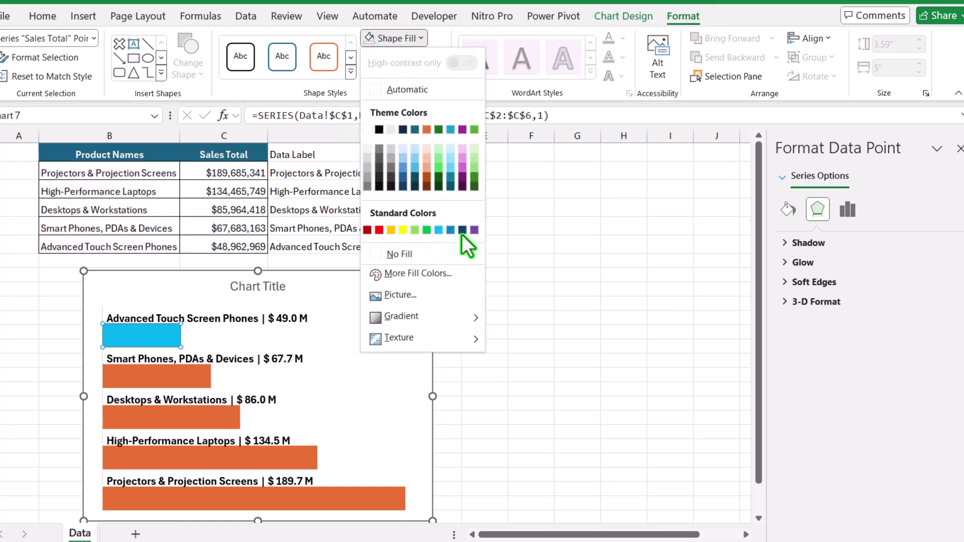
{"action": "left_click", "coordinate": [472, 229]}
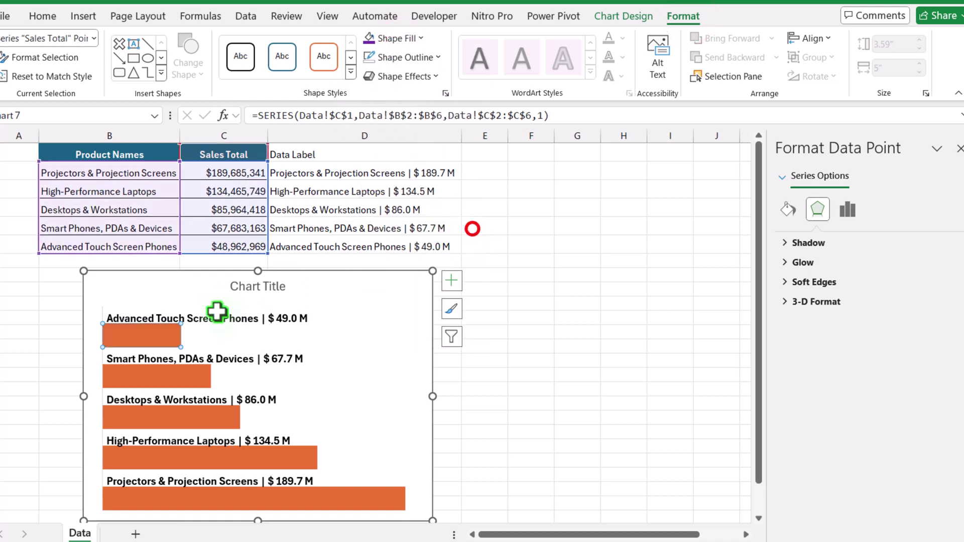
{"action": "left_click", "coordinate": [123, 377]}
{"action": "left_click", "coordinate": [420, 39]}
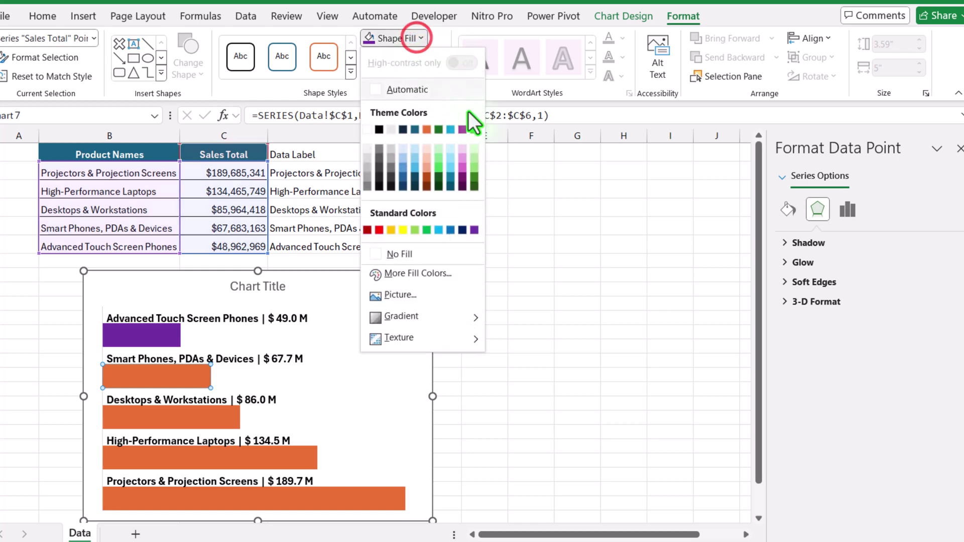
{"action": "left_click", "coordinate": [452, 128]}
Colour the Desktops bar green, Laptops dark red, and Projectors light blue
{"action": "left_click", "coordinate": [163, 419]}
{"action": "left_click", "coordinate": [420, 39]}
{"action": "left_click", "coordinate": [472, 180]}
{"action": "left_click", "coordinate": [209, 458]}
{"action": "left_click", "coordinate": [420, 39]}
{"action": "left_click", "coordinate": [374, 229]}
{"action": "left_click", "coordinate": [321, 508]}
{"action": "left_click", "coordinate": [420, 39]}
{"action": "left_click", "coordinate": [430, 230]}
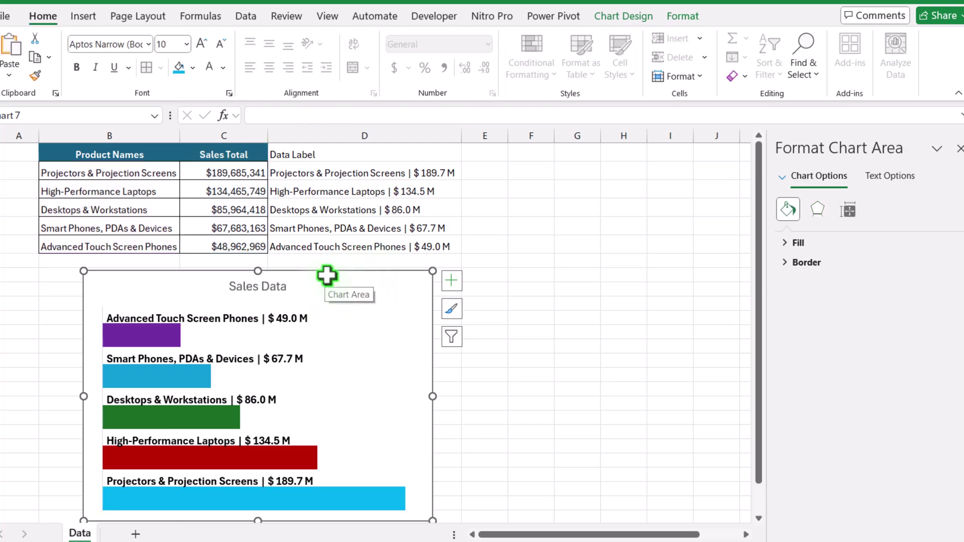
Set the chart area to Don't move or size with cells
{"action": "left_click", "coordinate": [848, 210]}
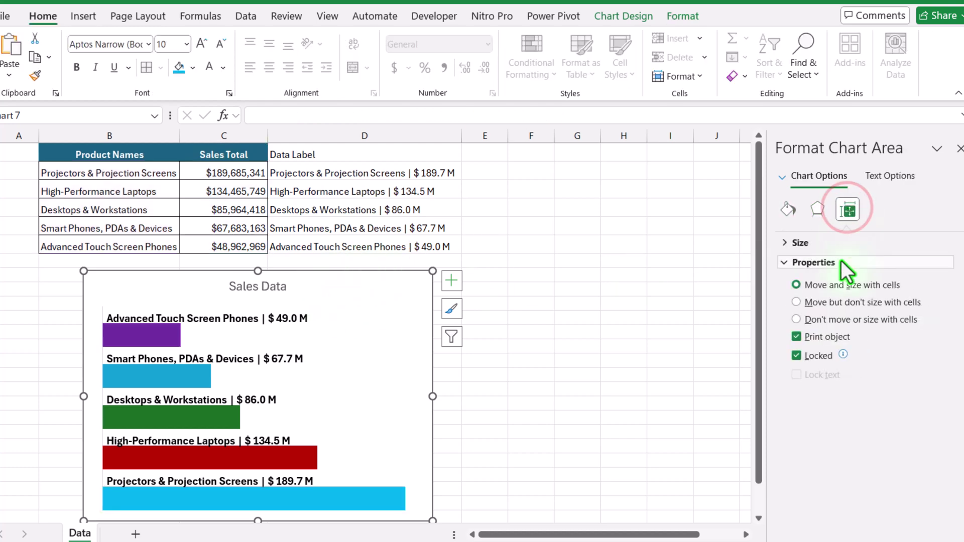
{"action": "left_click", "coordinate": [835, 324]}
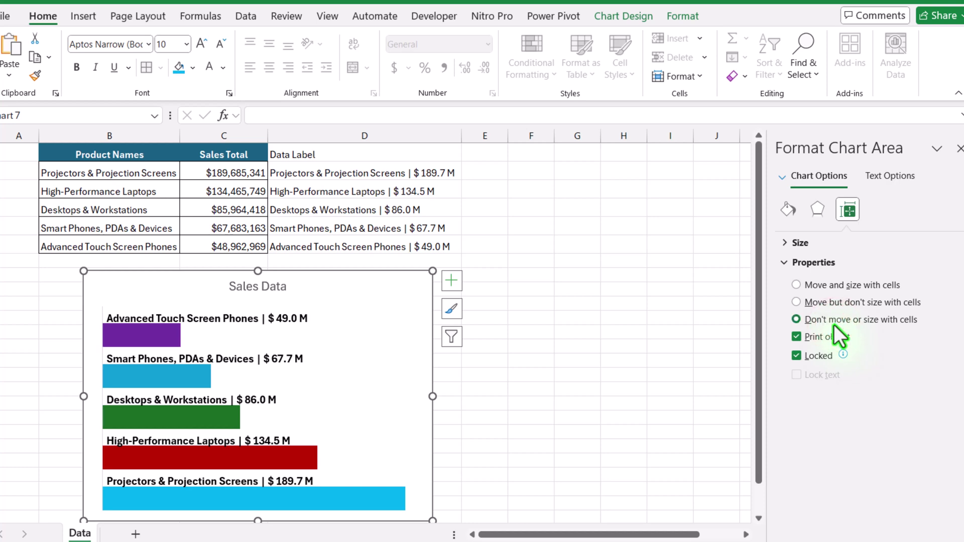
{"action": "left_click", "coordinate": [315, 275]}
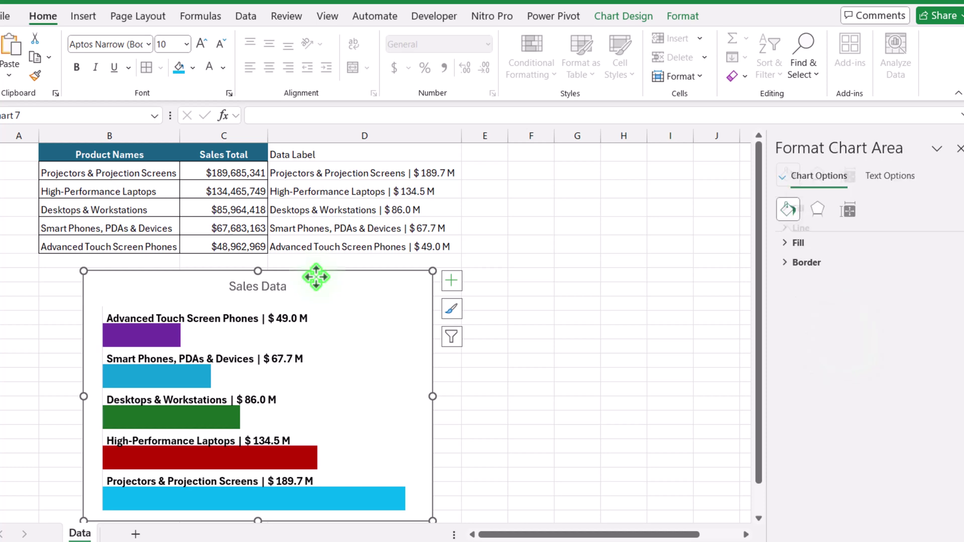
Hide the Data Label column D
{"action": "left_click", "coordinate": [315, 132]}
{"action": "right_click", "coordinate": [316, 134]}
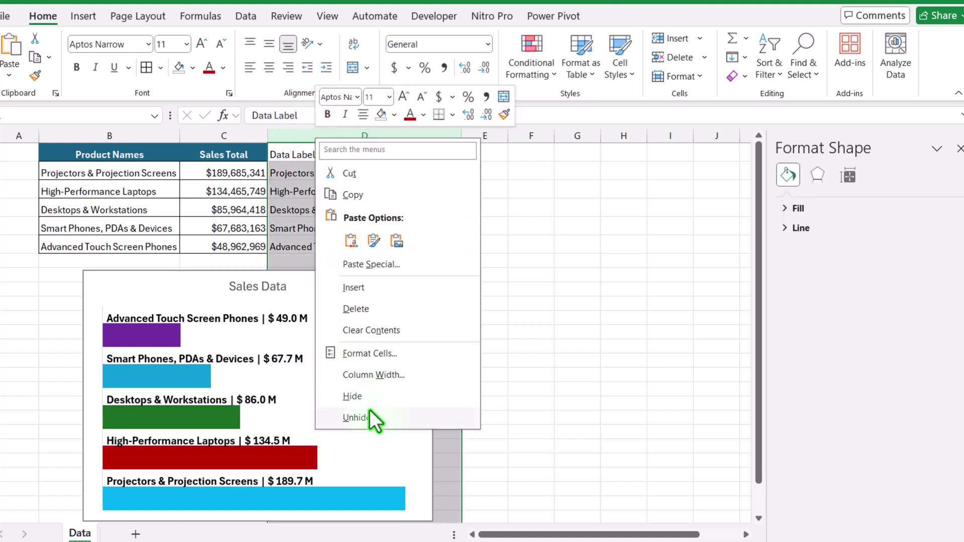
{"action": "left_click", "coordinate": [366, 395]}
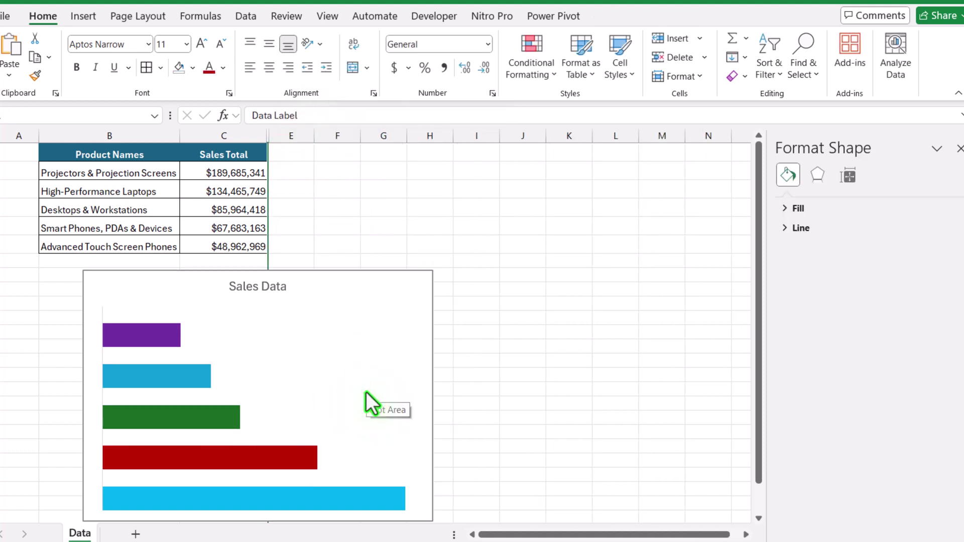
Turn on Show data in hidden rows and columns in the chart's Select Data settings
{"action": "left_click", "coordinate": [351, 274]}
{"action": "left_click", "coordinate": [614, 17]}
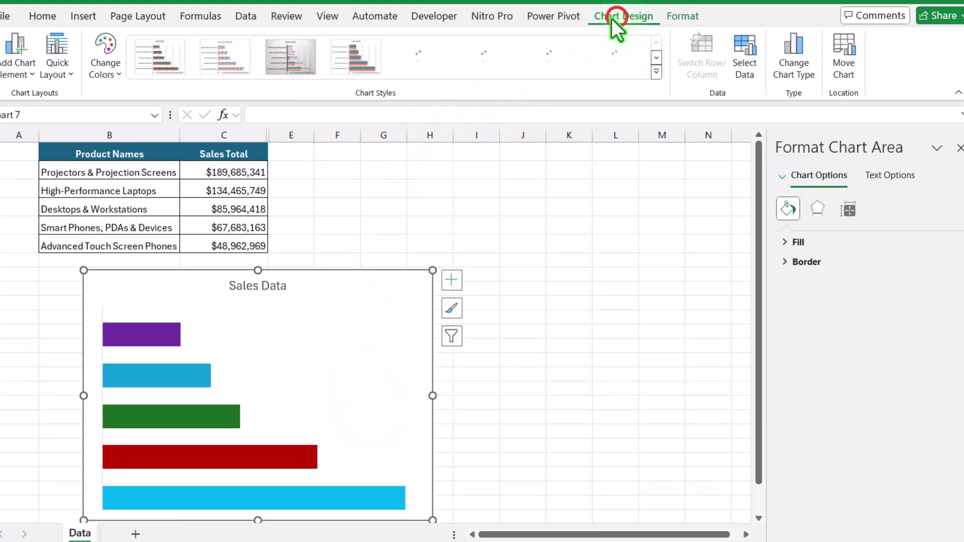
{"action": "left_click", "coordinate": [745, 65]}
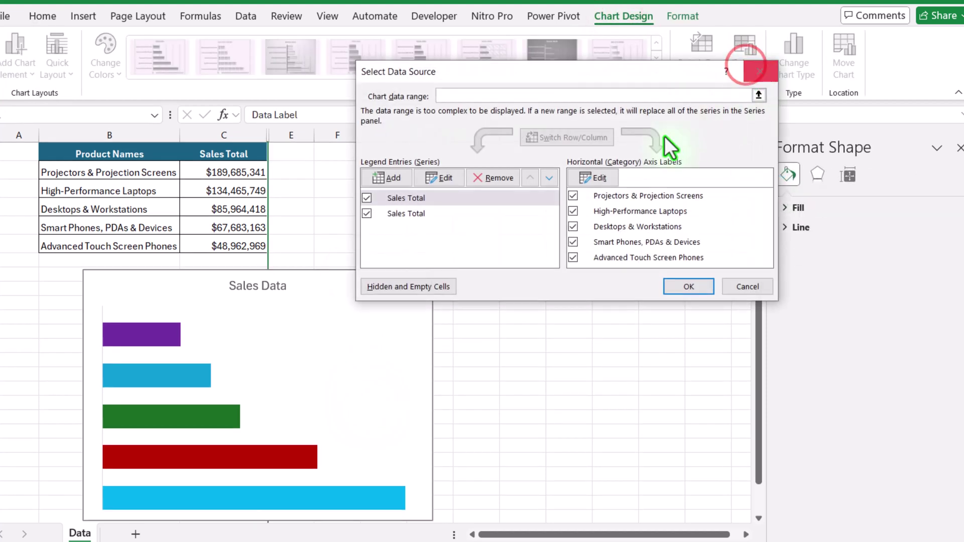
{"action": "left_click", "coordinate": [417, 289]}
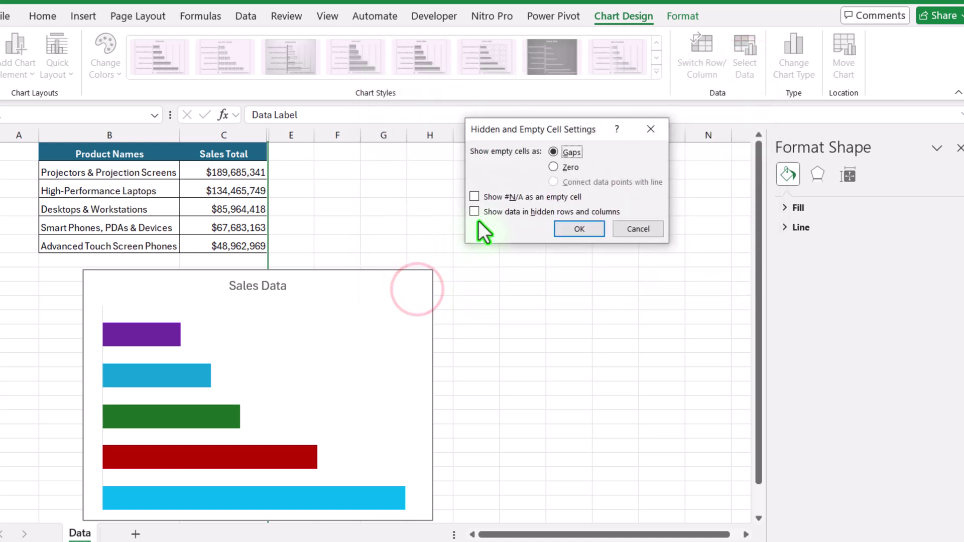
{"action": "left_click", "coordinate": [492, 213]}
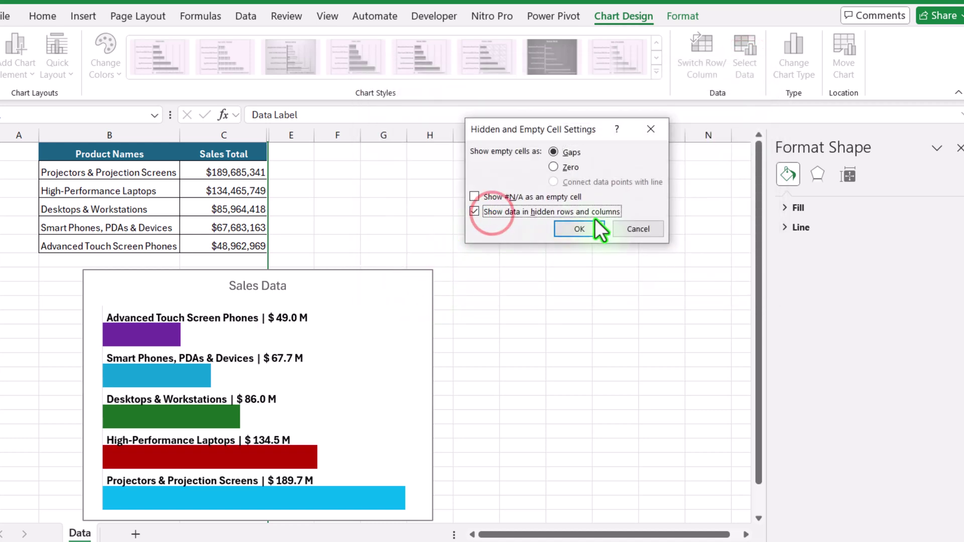
{"action": "left_click", "coordinate": [595, 228]}
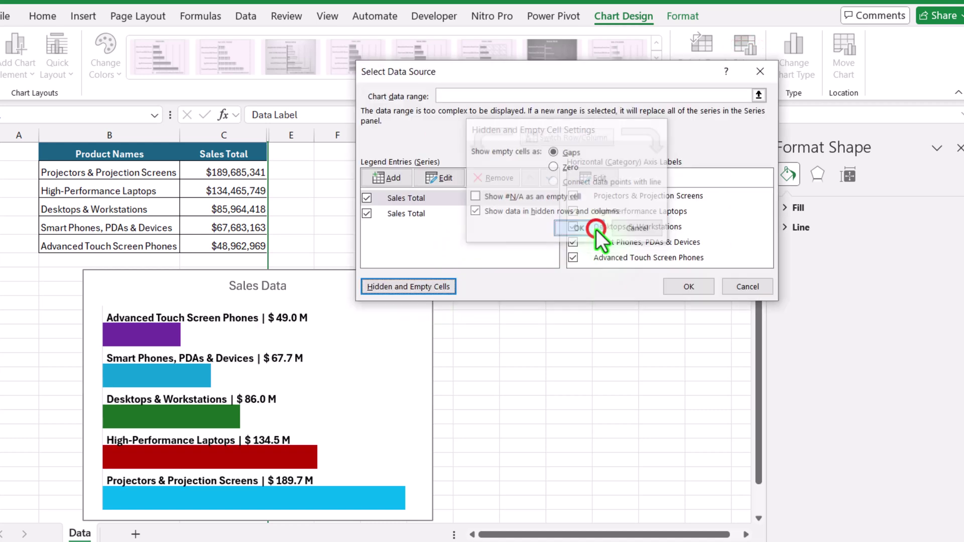
{"action": "left_click", "coordinate": [683, 285]}
{"action": "left_click", "coordinate": [529, 296]}
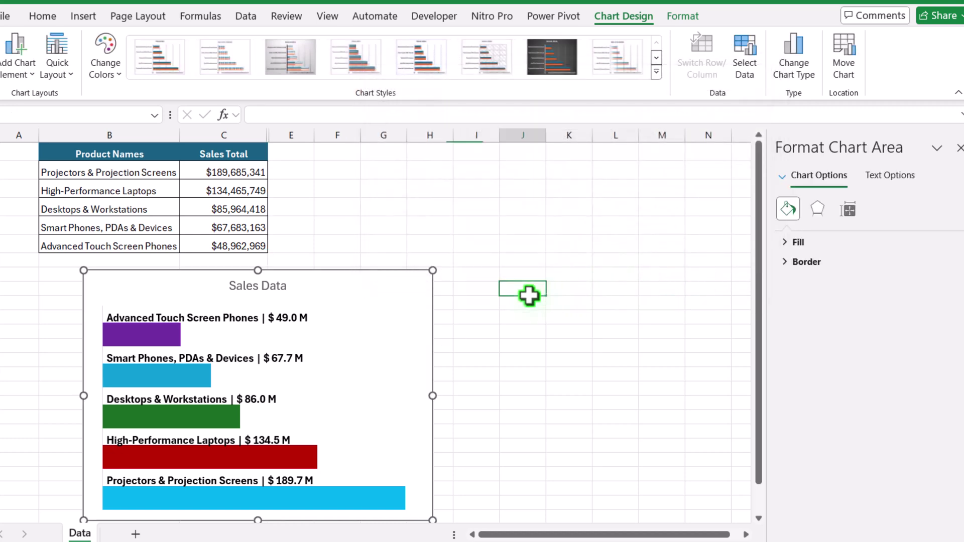